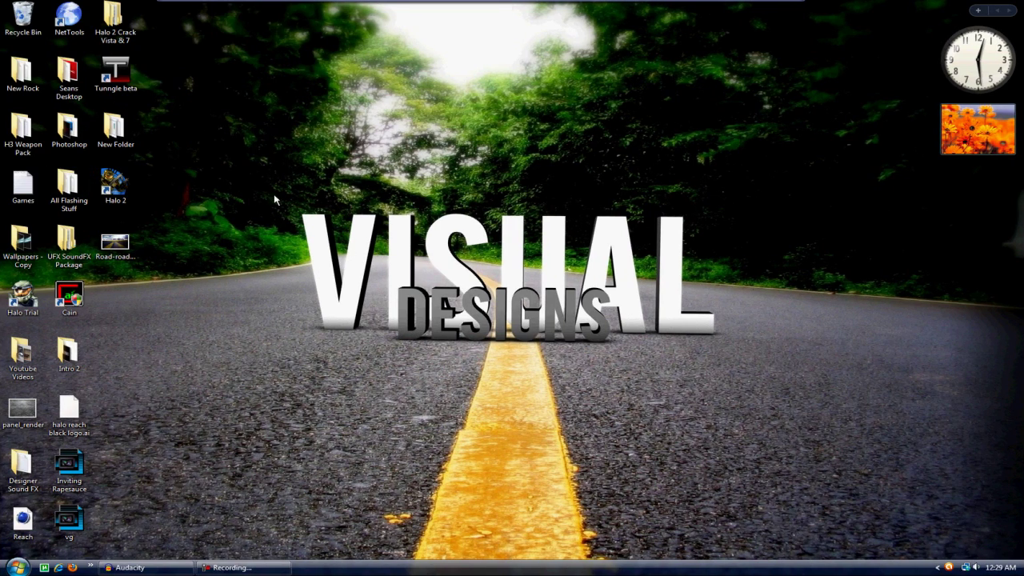
drag(205, 157, 789, 395)
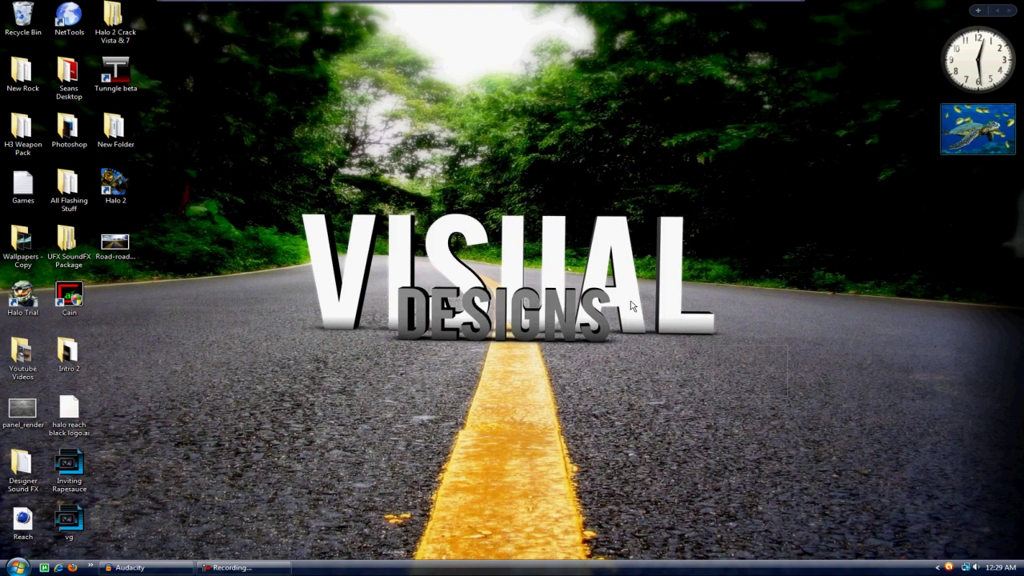
drag(790, 289, 256, 168)
drag(208, 131, 795, 397)
drag(275, 211, 748, 339)
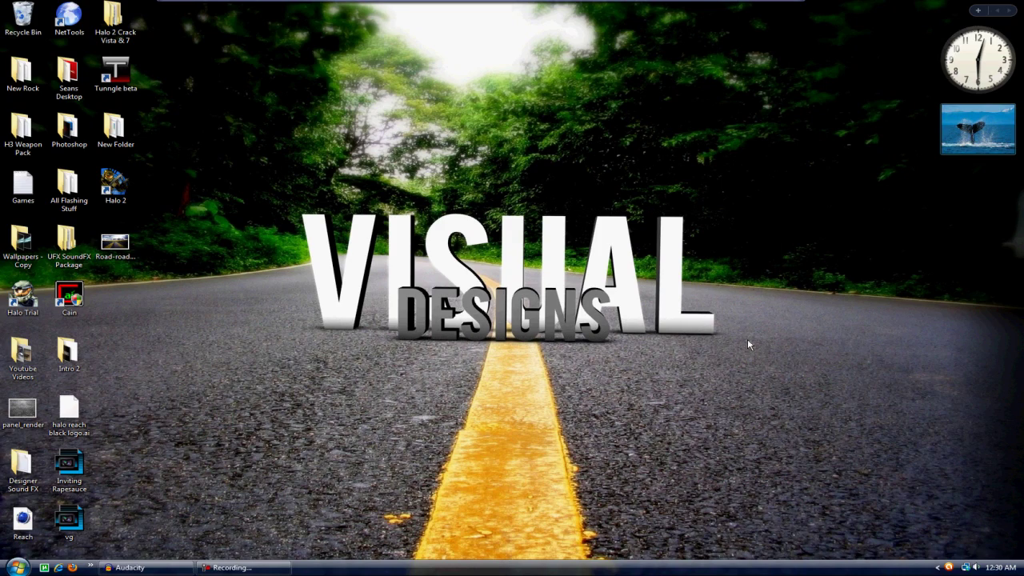
drag(744, 230, 672, 305)
- Preview the Road-road-1920x1080 picture from the desktop and close the viewer
double_click(114, 242)
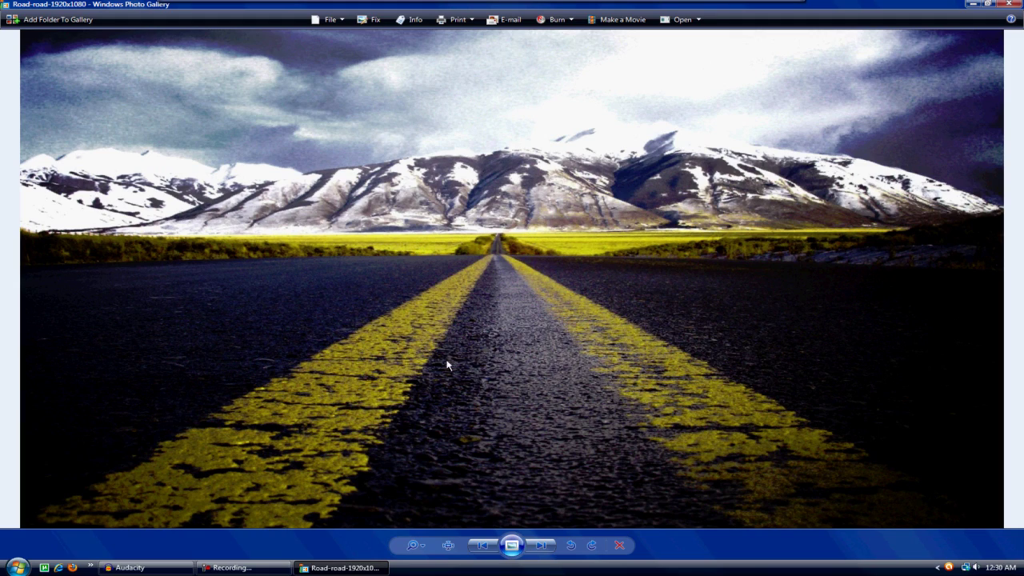
click(1014, 4)
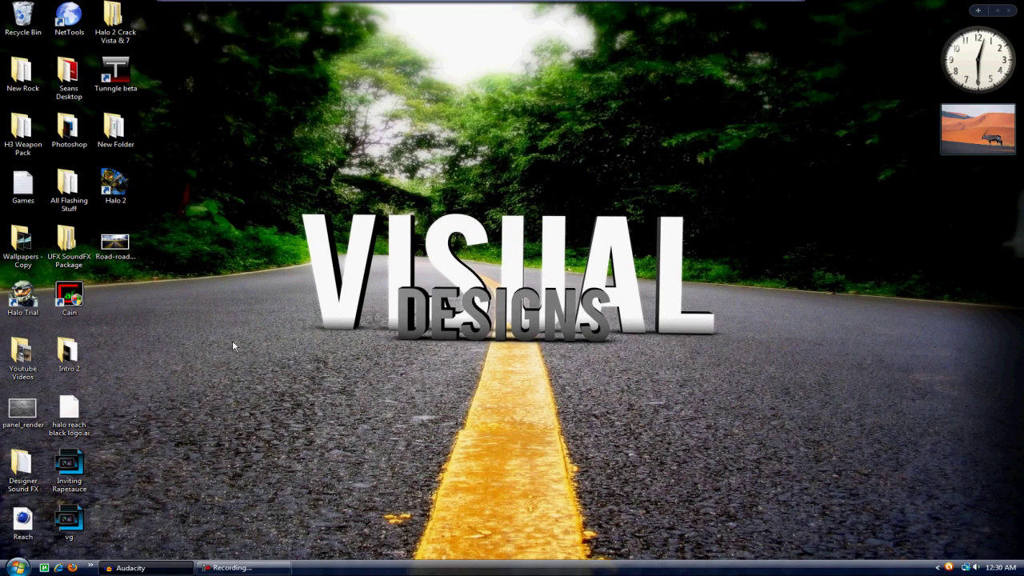
drag(273, 181, 771, 383)
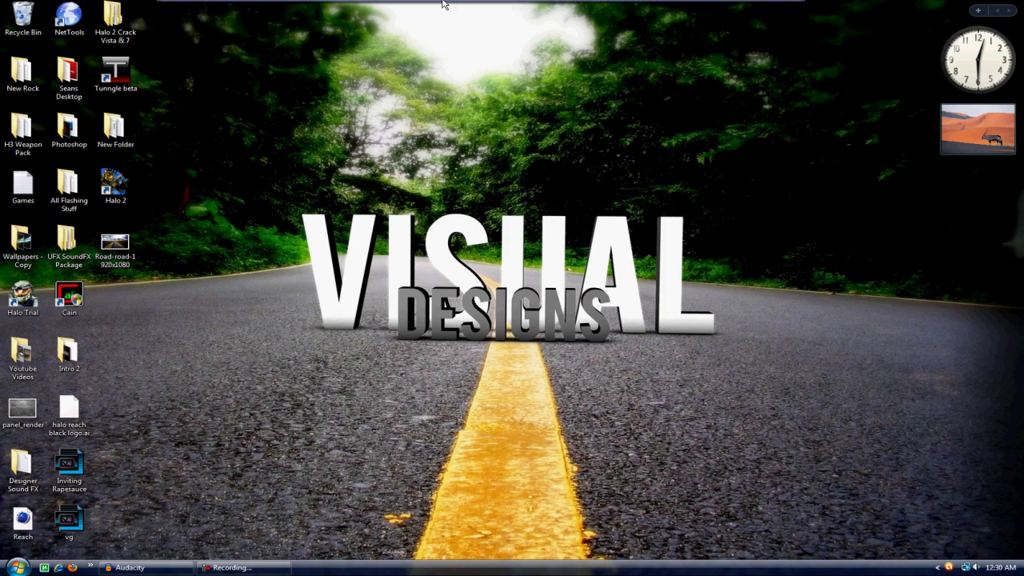
- Find CINEMA 4D 64 Bit among the installed programs and launch it as administrator
click(16, 567)
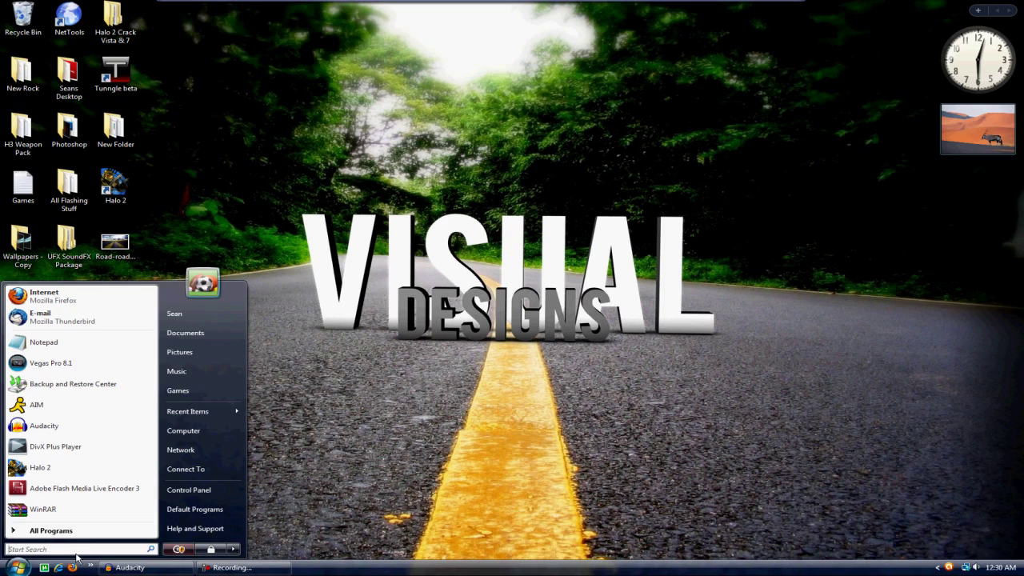
text(cine)
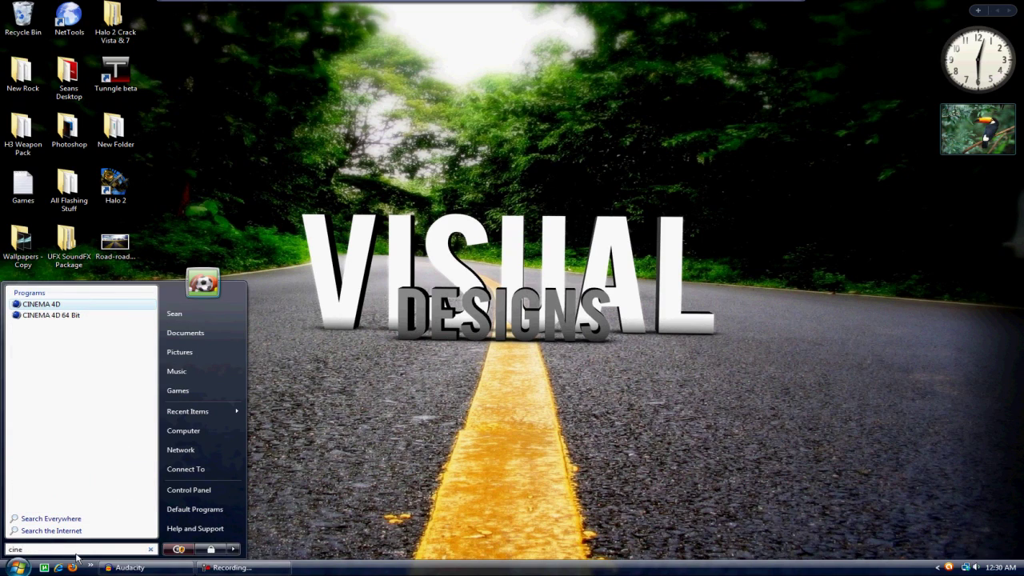
right_click(64, 315)
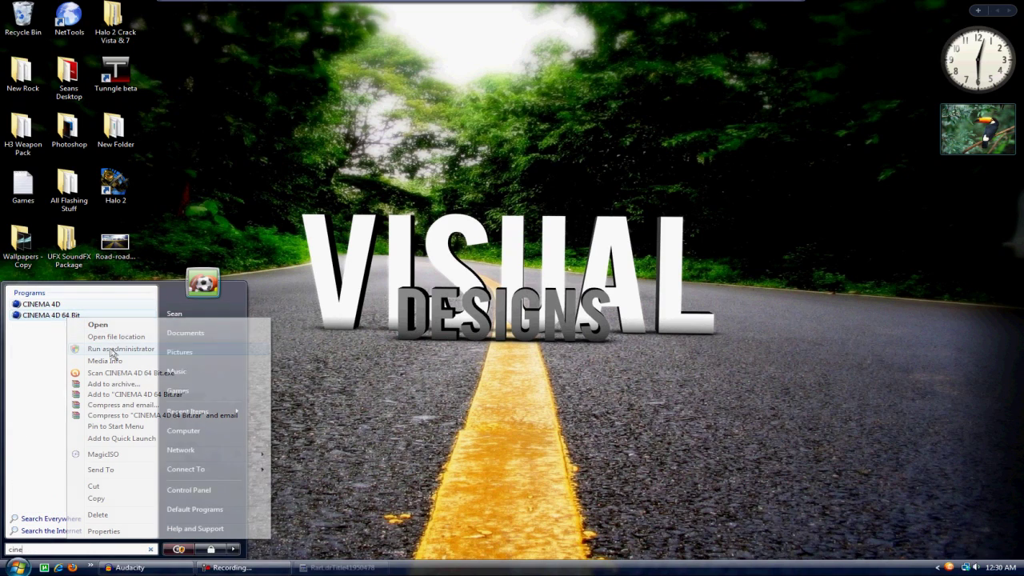
click(110, 359)
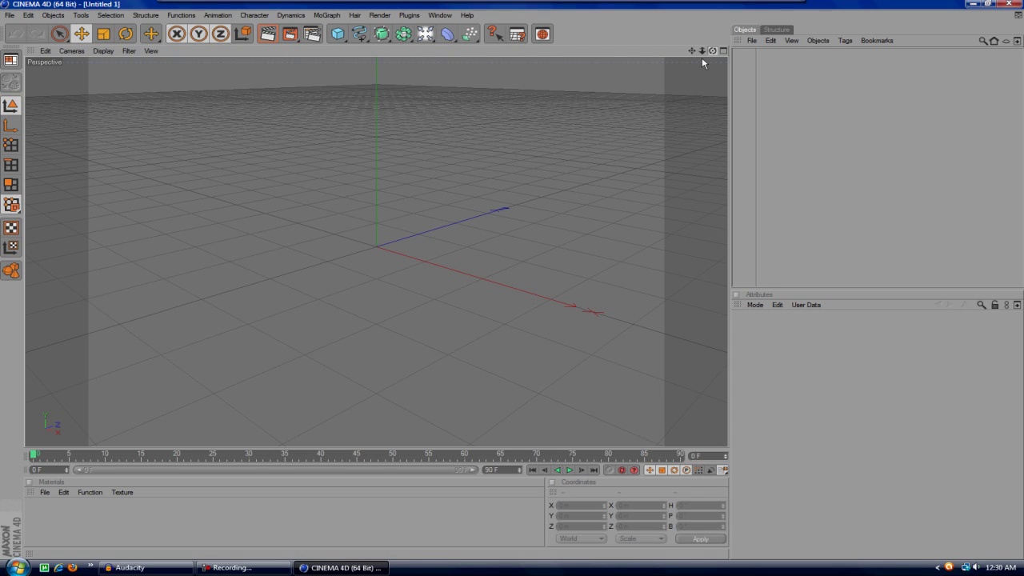
- Add a Background object to the empty scene and dismiss the MAXON Online Updater without installing updates
drag(713, 50, 698, 49)
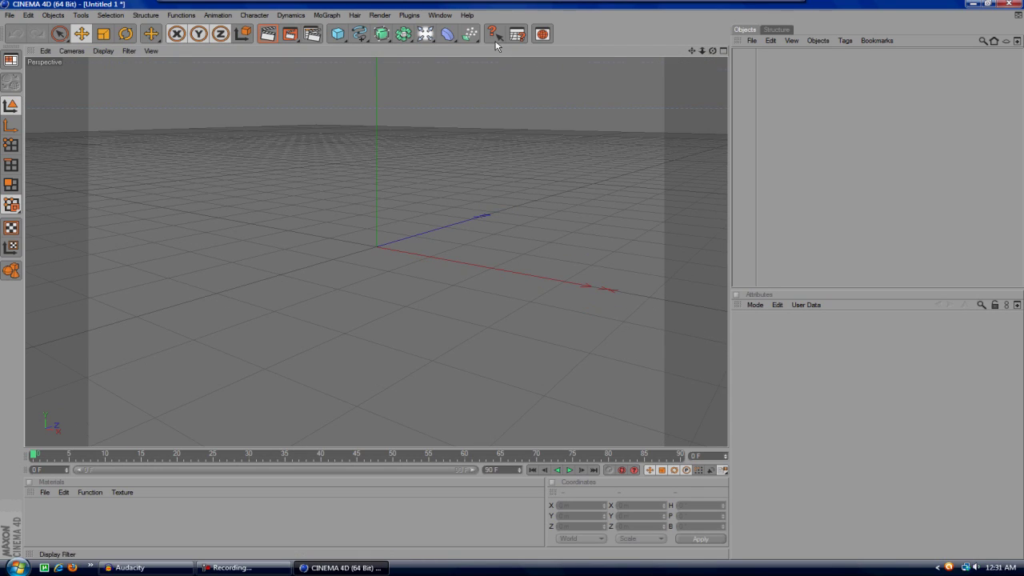
drag(425, 34, 506, 126)
drag(713, 50, 400, 297)
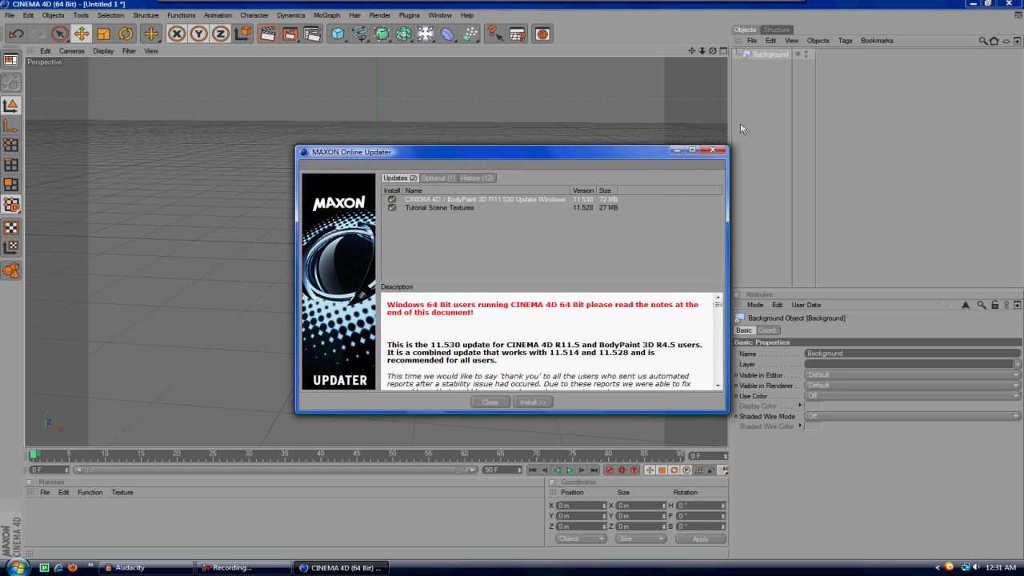
click(713, 150)
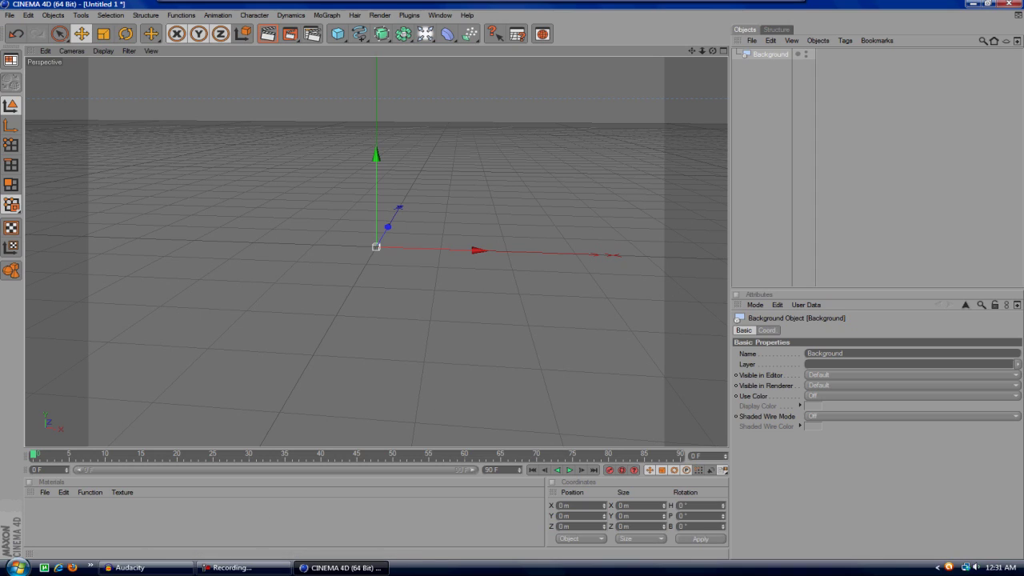
- Create a new material and load the Road-road-1920x1080 image from the desktop as its color texture
double_click(95, 520)
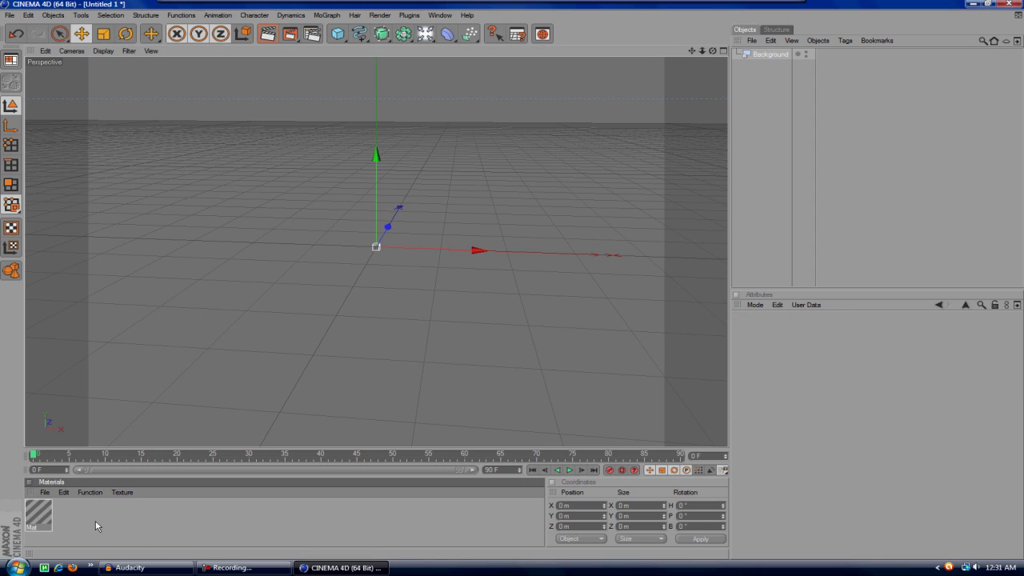
double_click(32, 519)
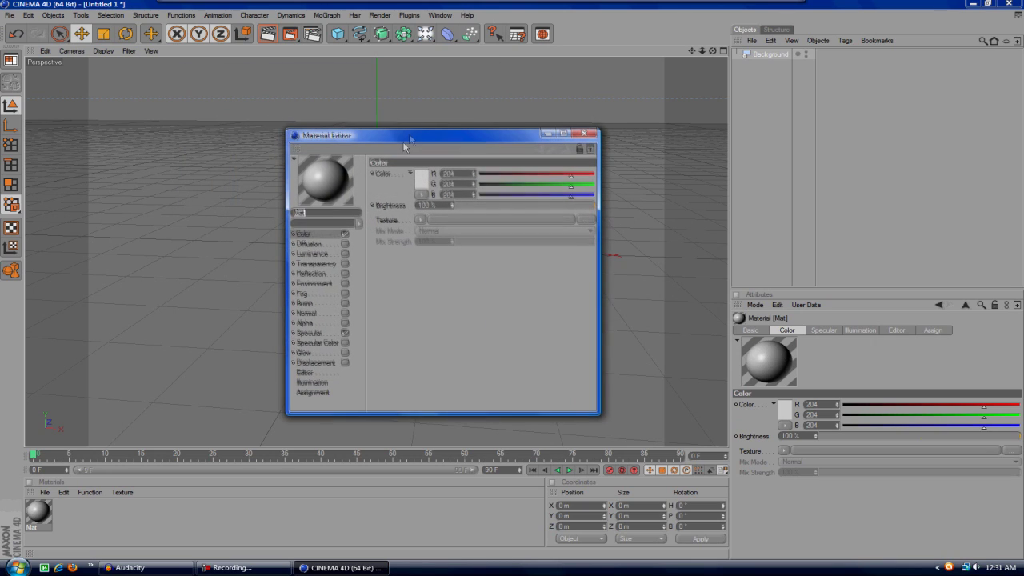
click(420, 220)
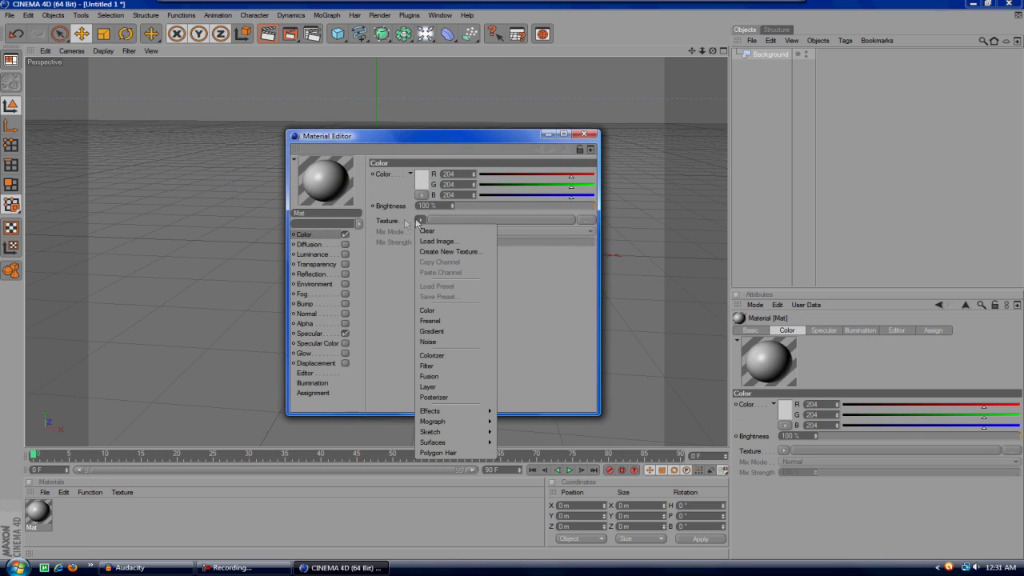
click(445, 242)
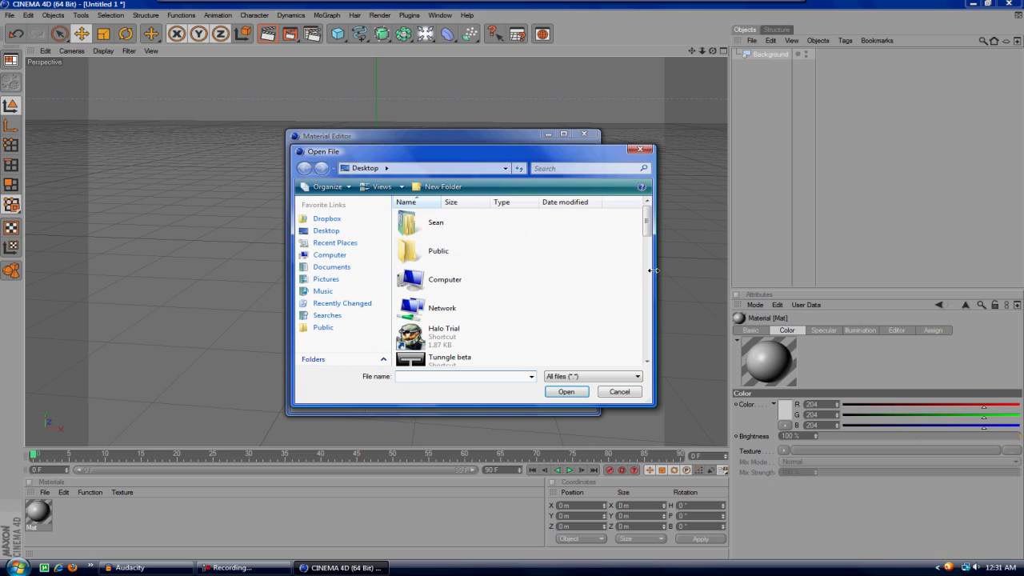
drag(652, 244, 648, 357)
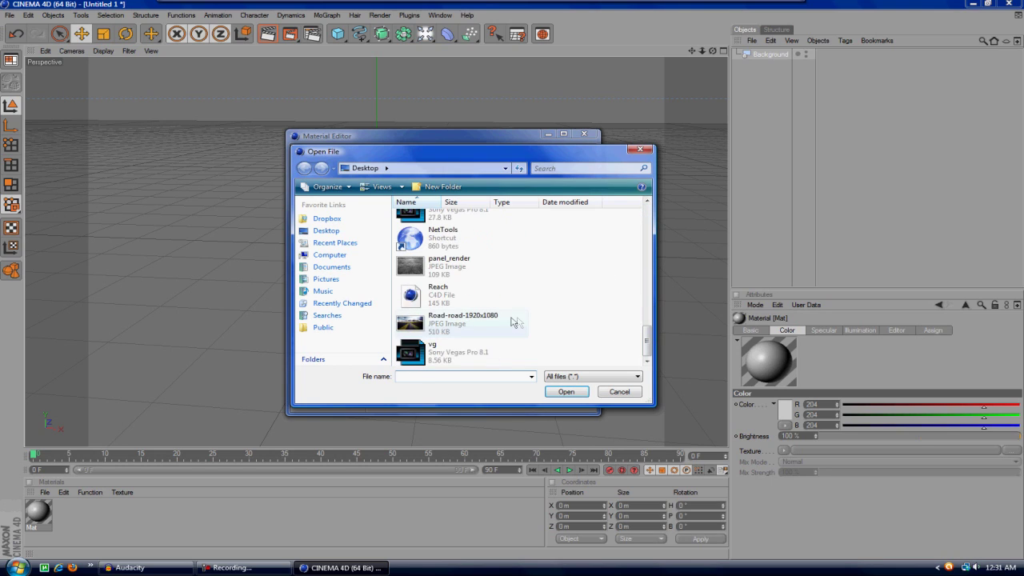
double_click(451, 324)
click(524, 320)
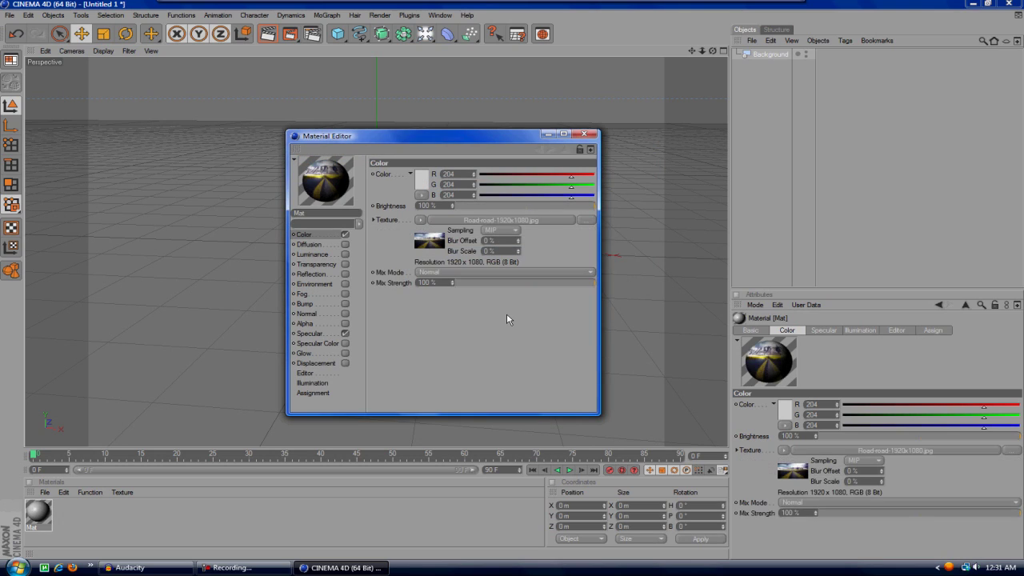
click(584, 134)
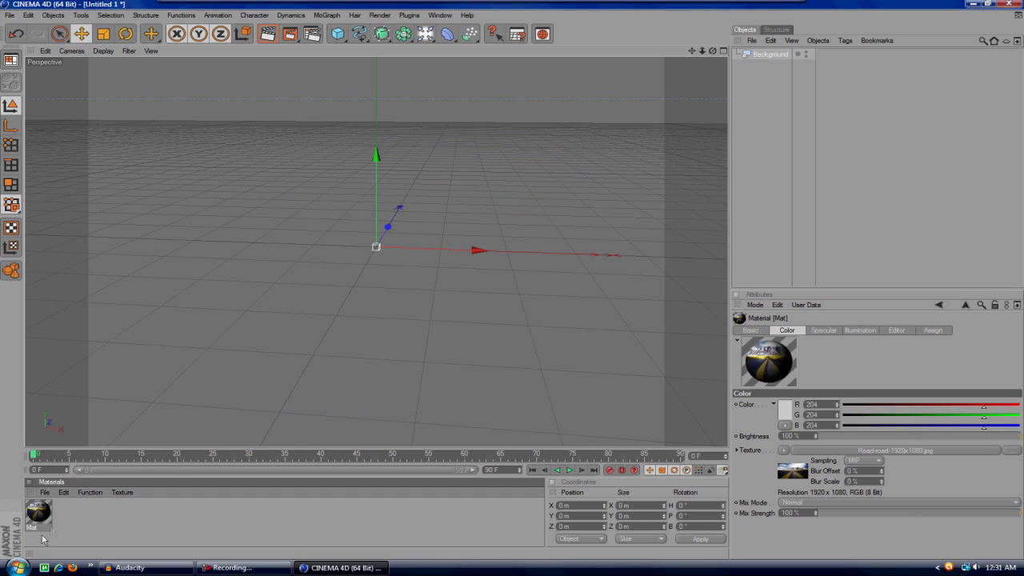
- Apply the road image material to the Background object
drag(774, 61, 771, 56)
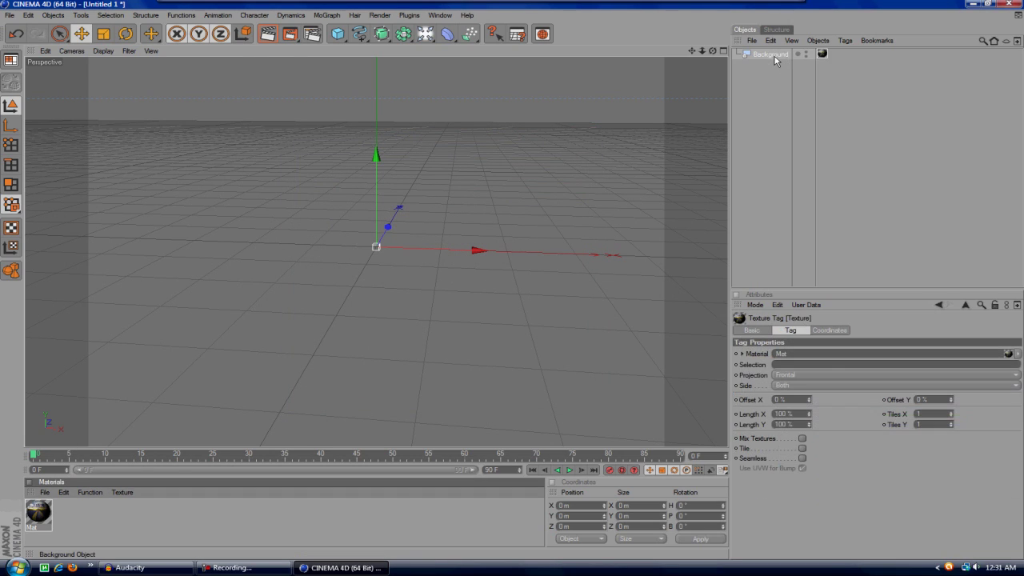
drag(705, 51, 717, 83)
- Add a MoGraph Text object and move it along the X axis to about -227 m
click(321, 16)
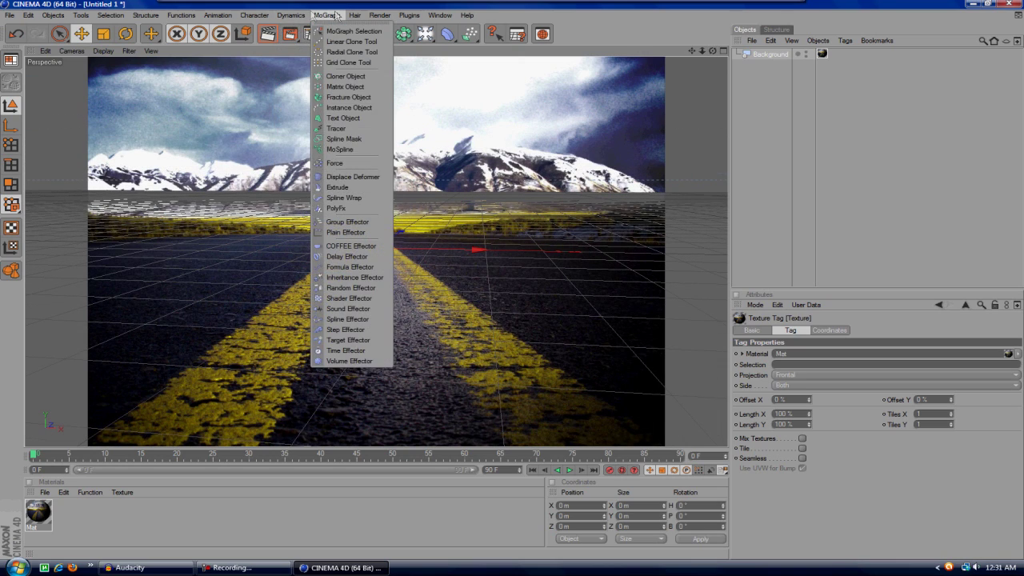
click(337, 120)
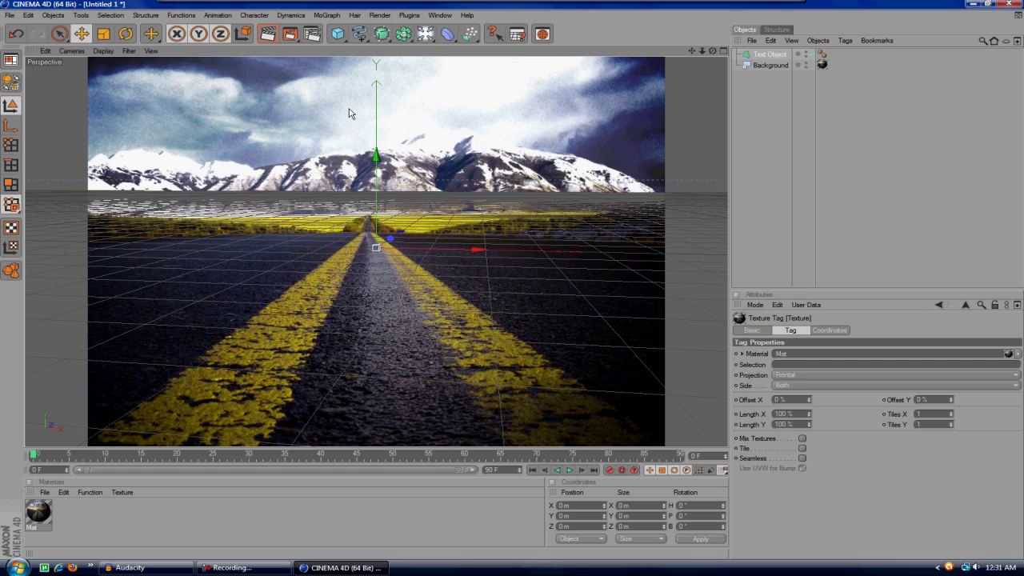
drag(376, 244, 341, 244)
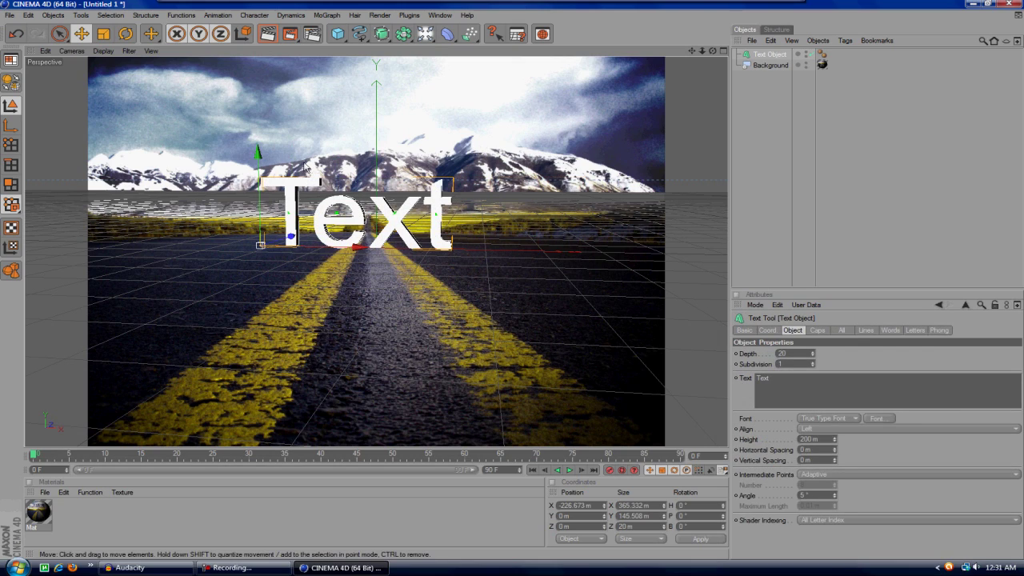
- Replace the Text object's default wording with VISUAL
double_click(789, 388)
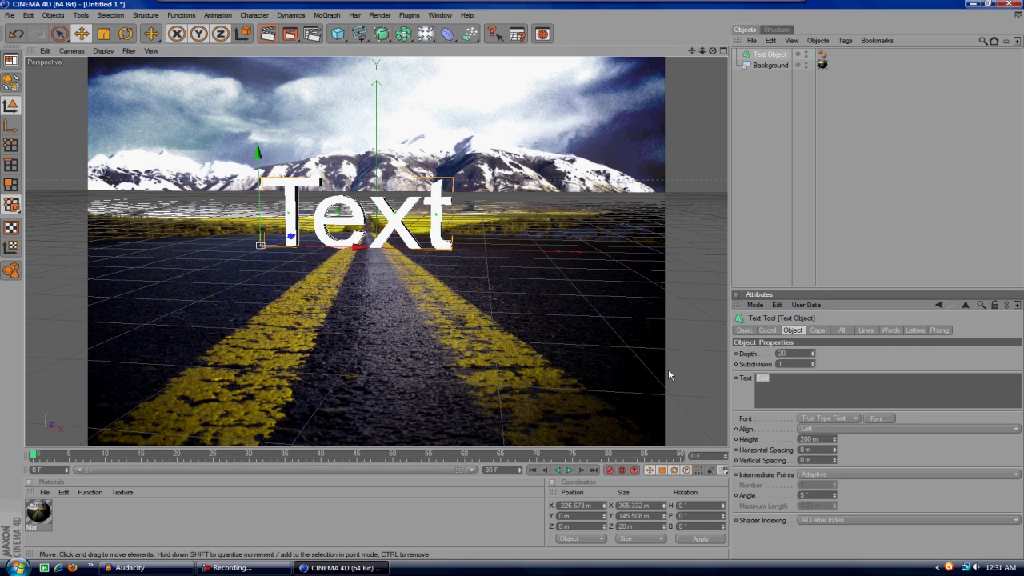
text(VIUSAL)
double_click(795, 384)
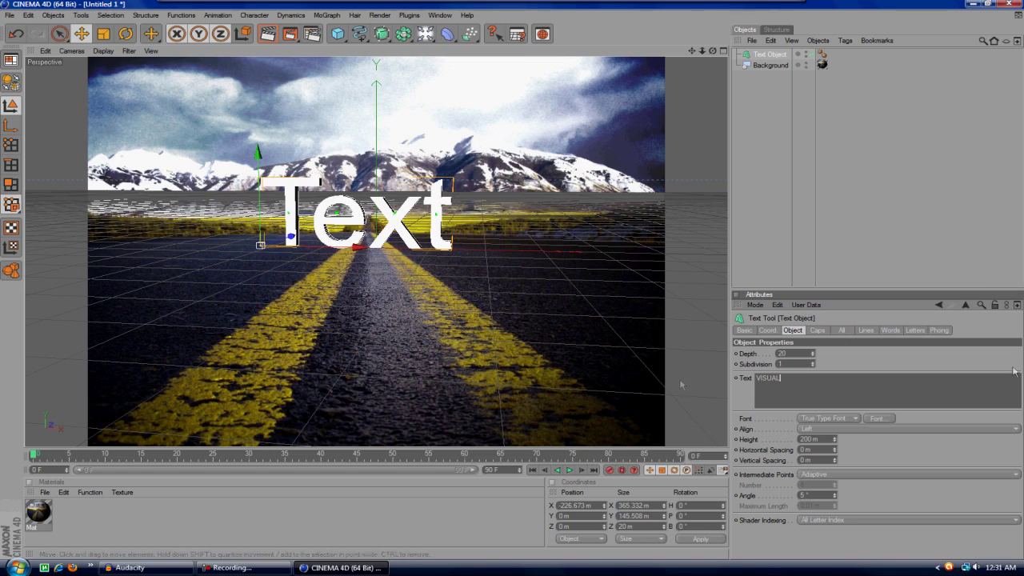
click(941, 366)
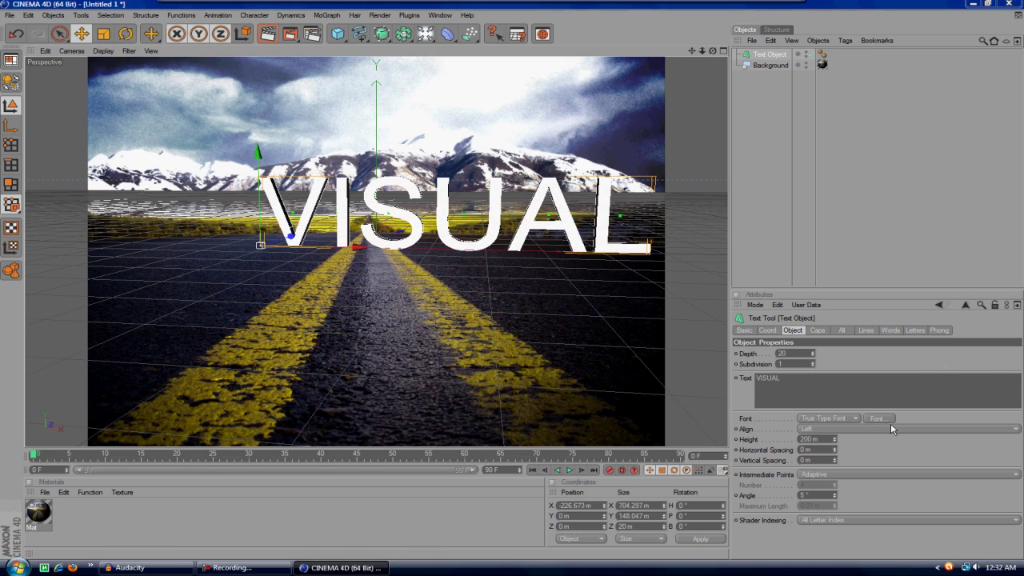
- Set the font of the VISUAL text to Bebas in the Bold style
click(881, 418)
click(57, 122)
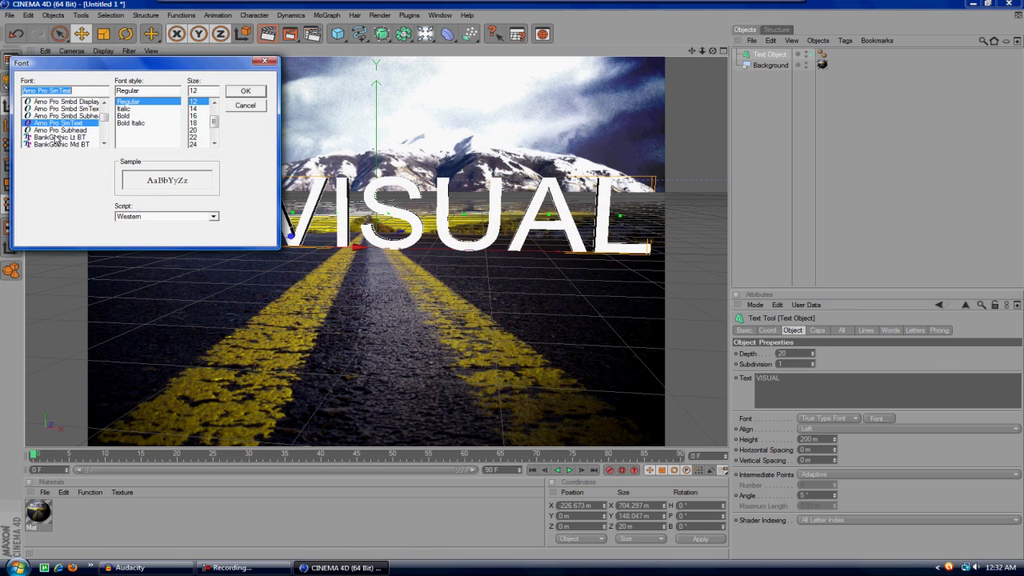
click(58, 137)
click(57, 144)
click(126, 116)
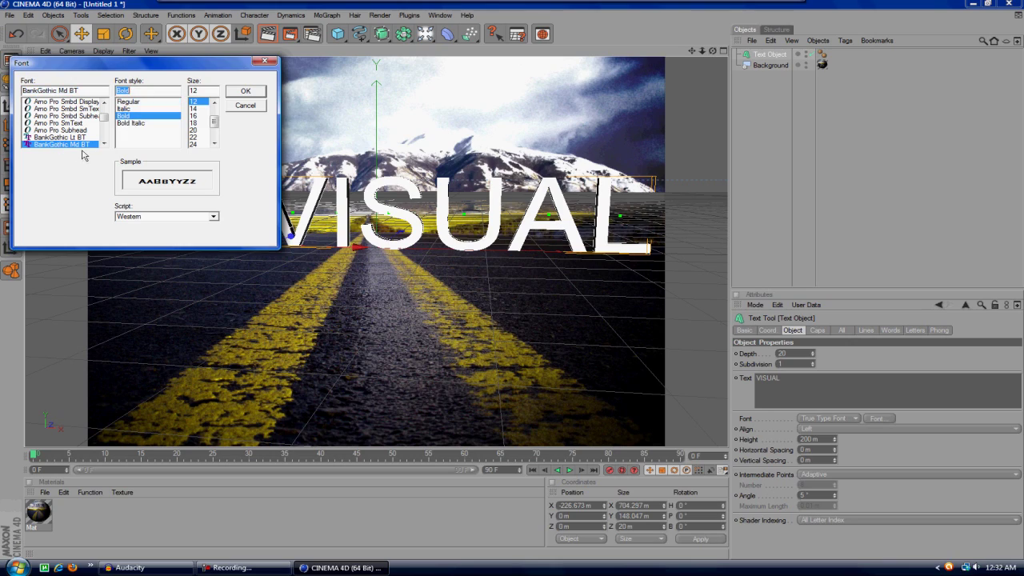
click(72, 130)
scroll(71, 147, down, 3)
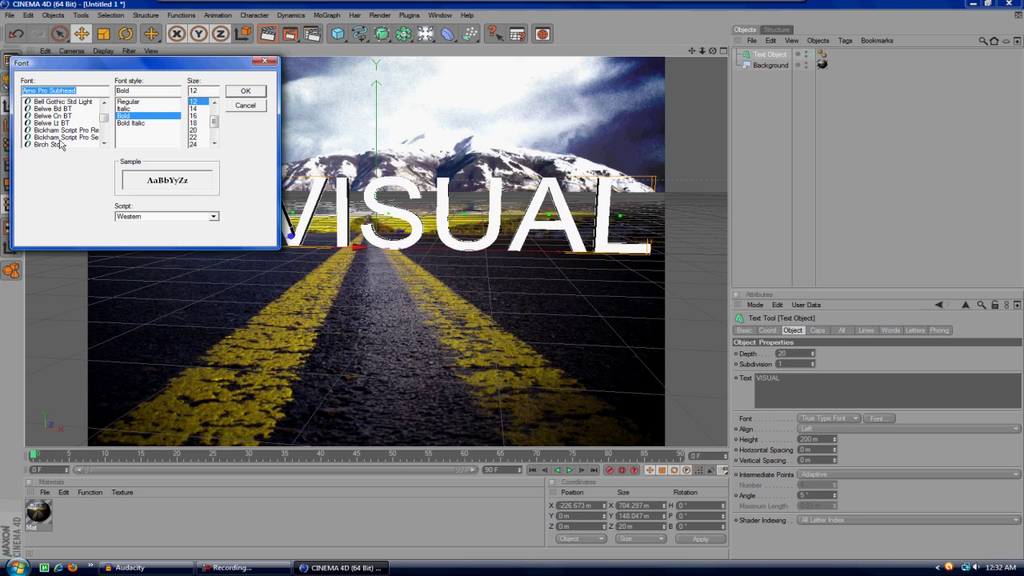
click(60, 144)
click(56, 117)
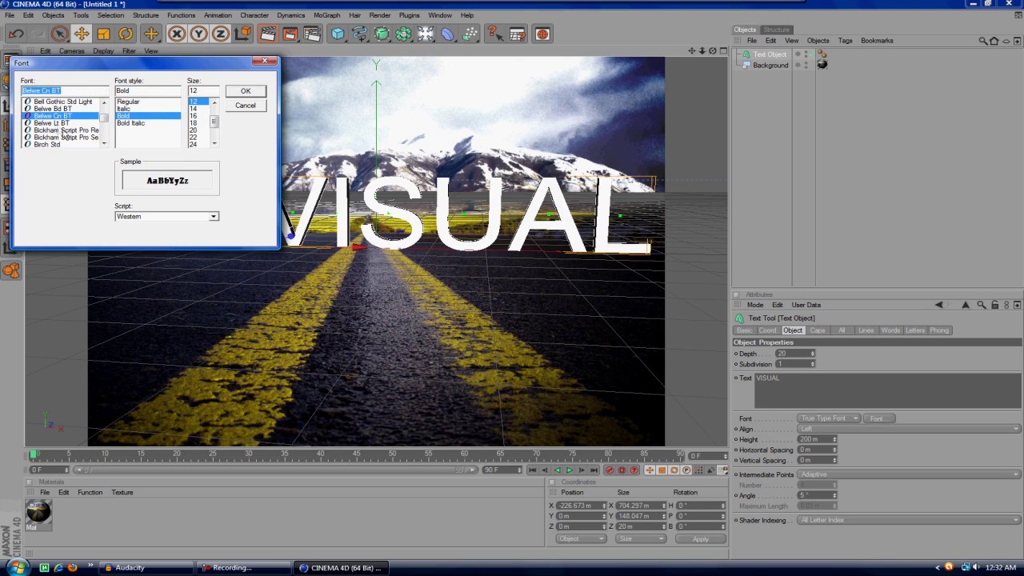
scroll(41, 127, down, 10)
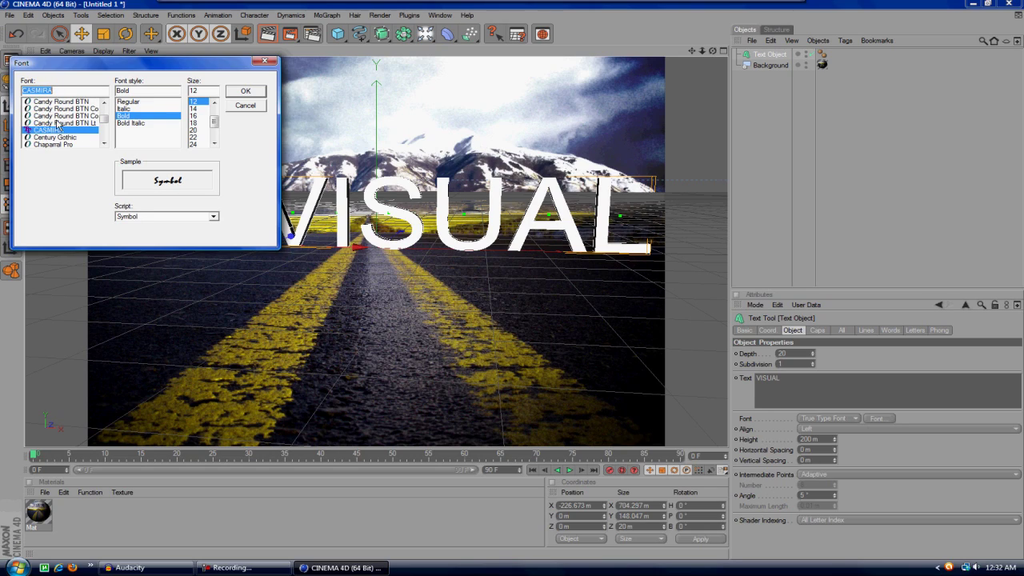
click(59, 122)
click(58, 109)
click(58, 116)
scroll(62, 156, down, 8)
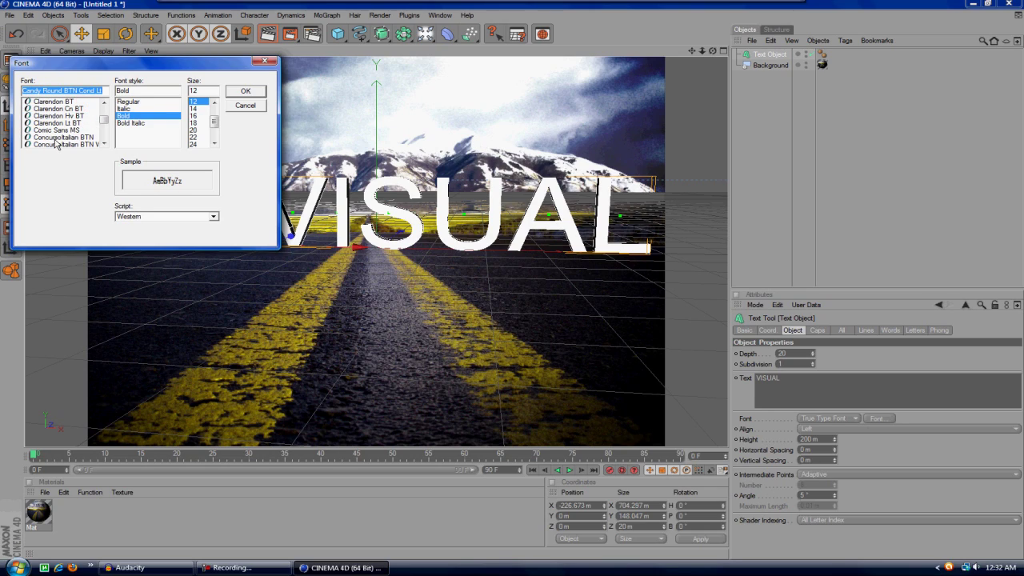
scroll(60, 152, up, 10)
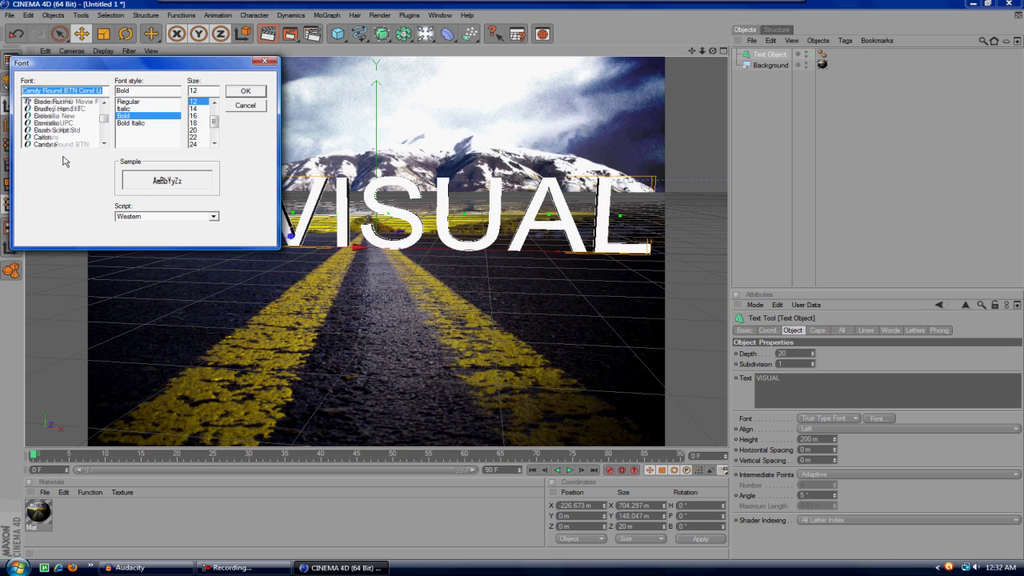
scroll(63, 152, up, 5)
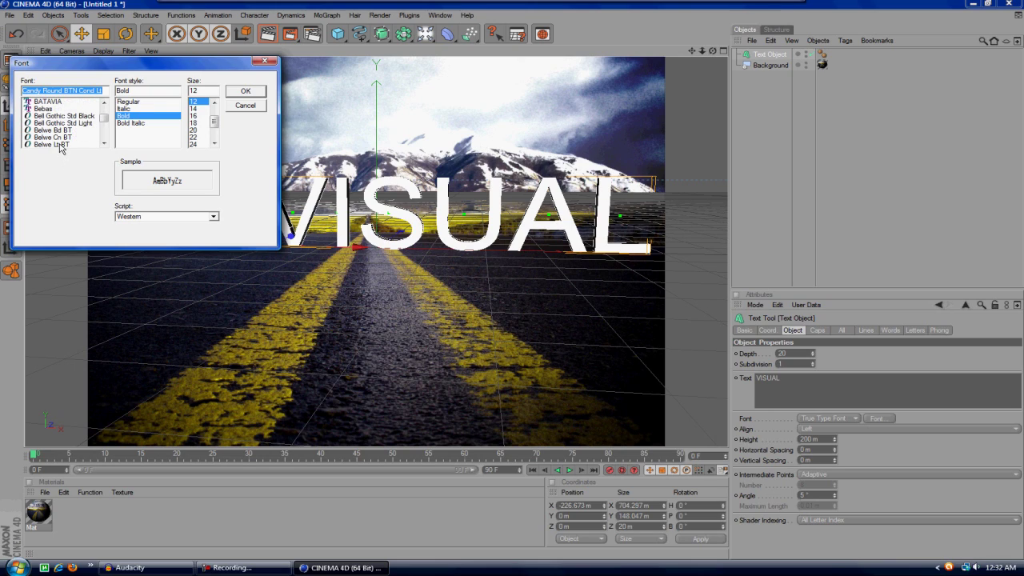
click(46, 109)
click(243, 92)
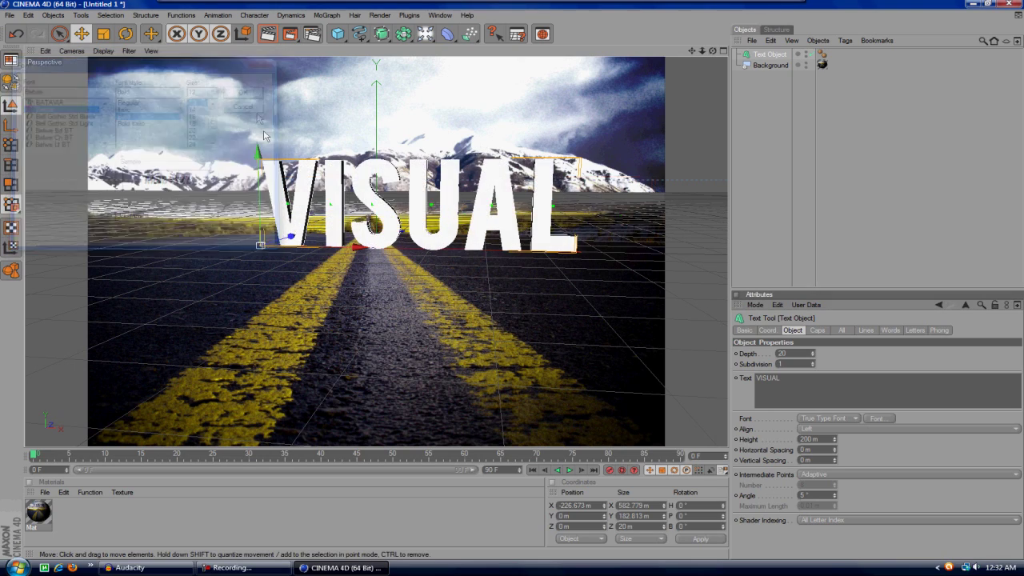
- Move the VISUAL text to about X -309 m and Y -36 m so it stands lower over the road
drag(419, 225, 395, 224)
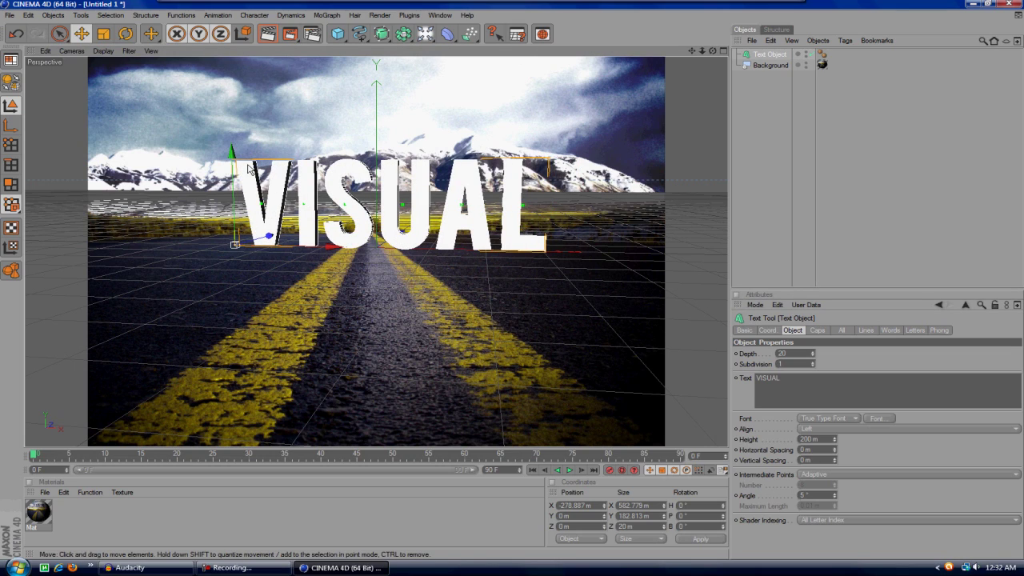
drag(249, 168, 276, 210)
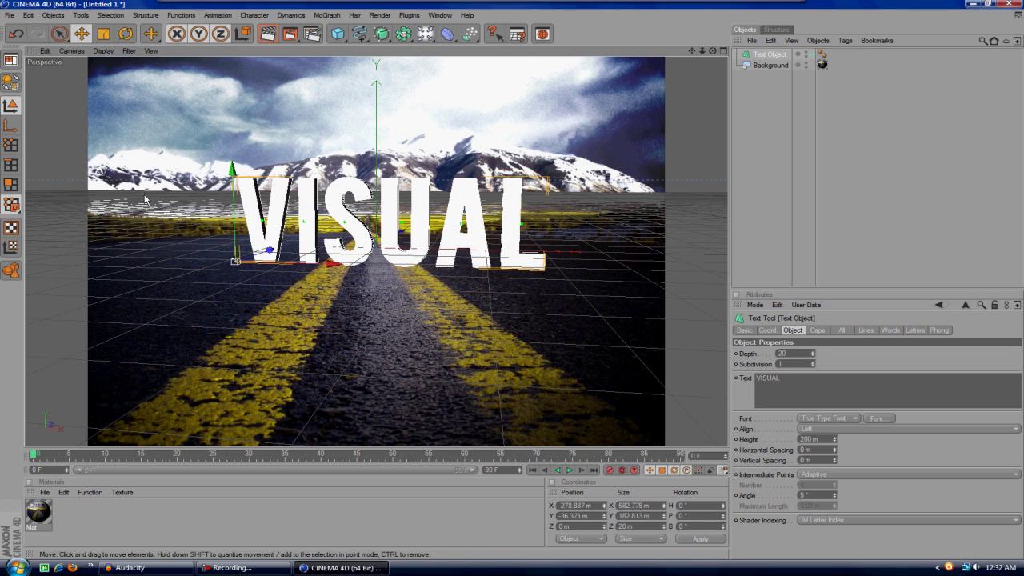
mouse_move(309, 256)
mouse_down()
mouse_move(263, 257)
mouse_move(295, 256)
mouse_up()
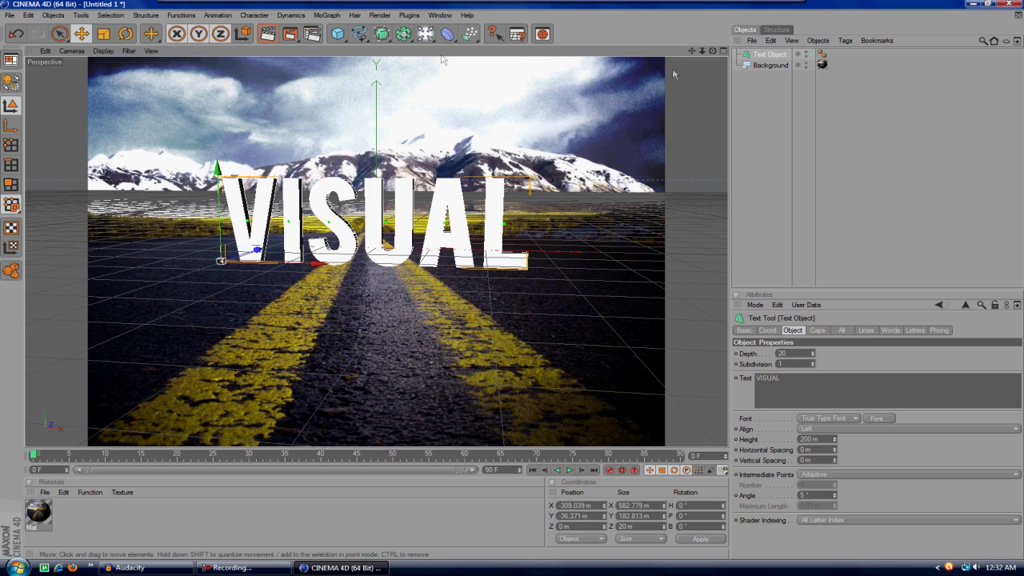
- Rotate the VISUAL text's heading to about 9° and move it nearer the camera, to about X -276 m and Z -193 m
click(126, 34)
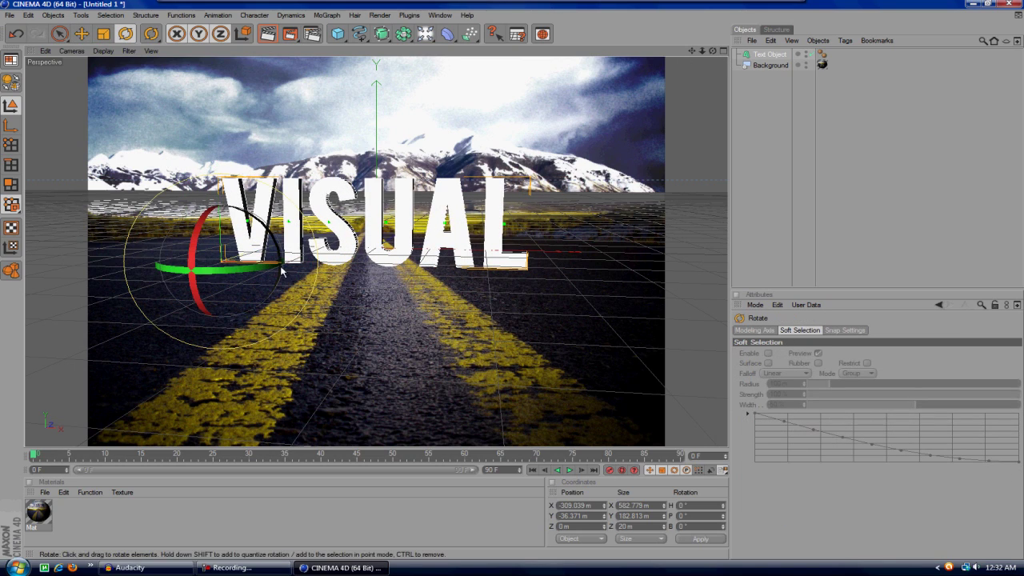
drag(237, 271, 264, 268)
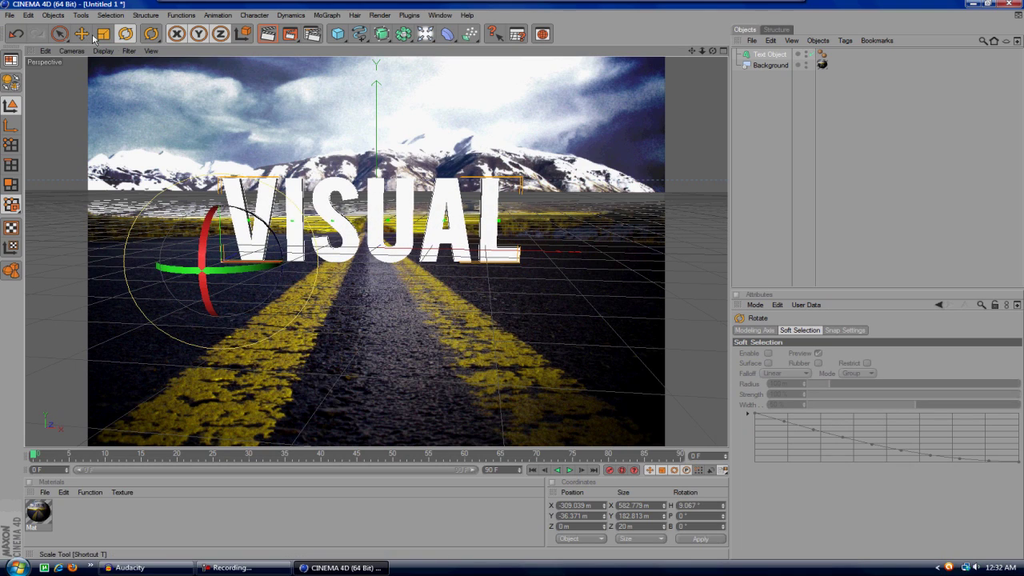
key(e)
mouse_move(240, 264)
mouse_down()
mouse_move(258, 264)
mouse_move(242, 263)
mouse_up()
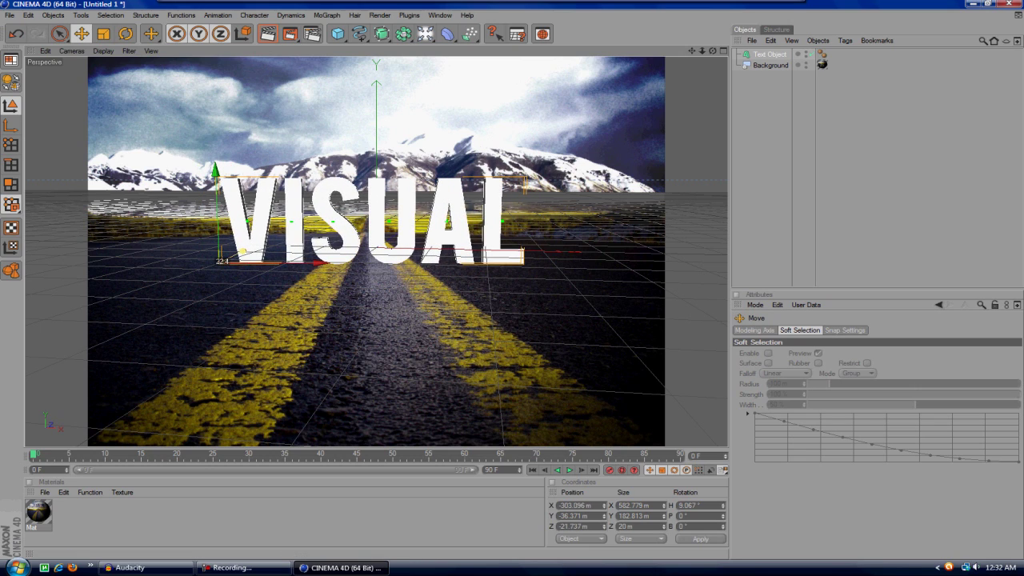
drag(252, 256, 197, 298)
- Turn the VISUAL text's heading to about 11.3° and shift it along its depth axis to about Z -182 m
key(r)
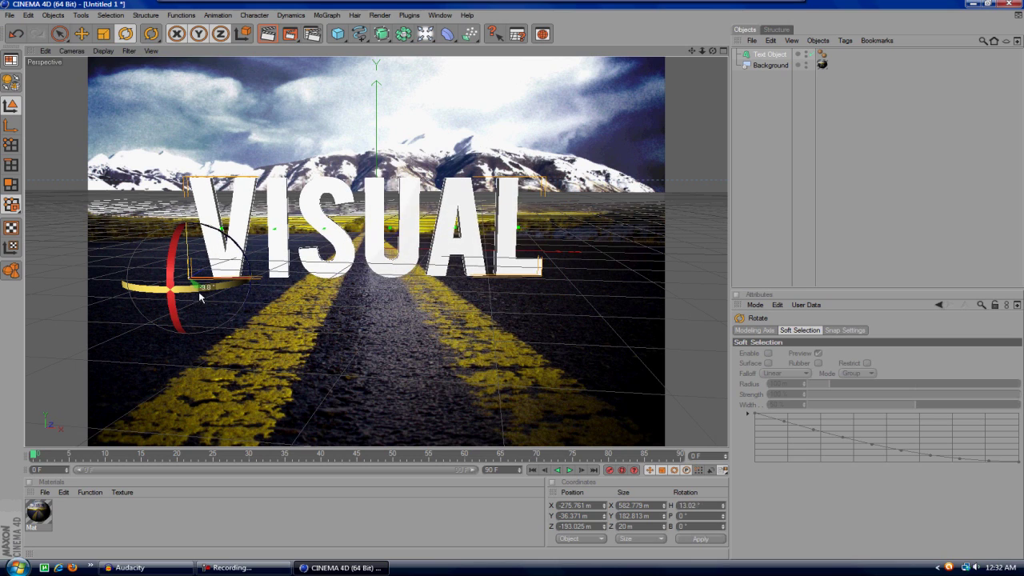
drag(200, 297, 196, 298)
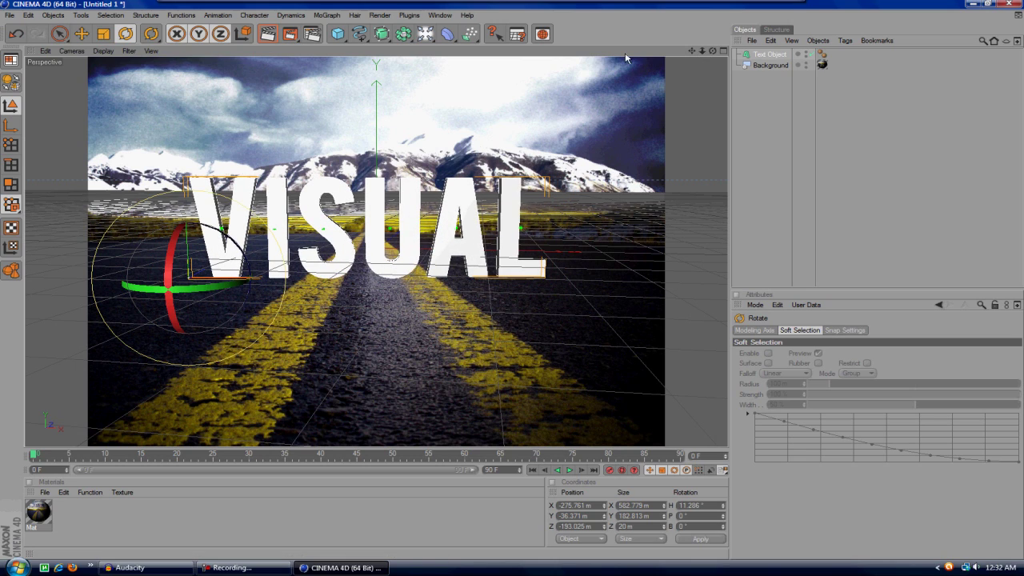
key(e)
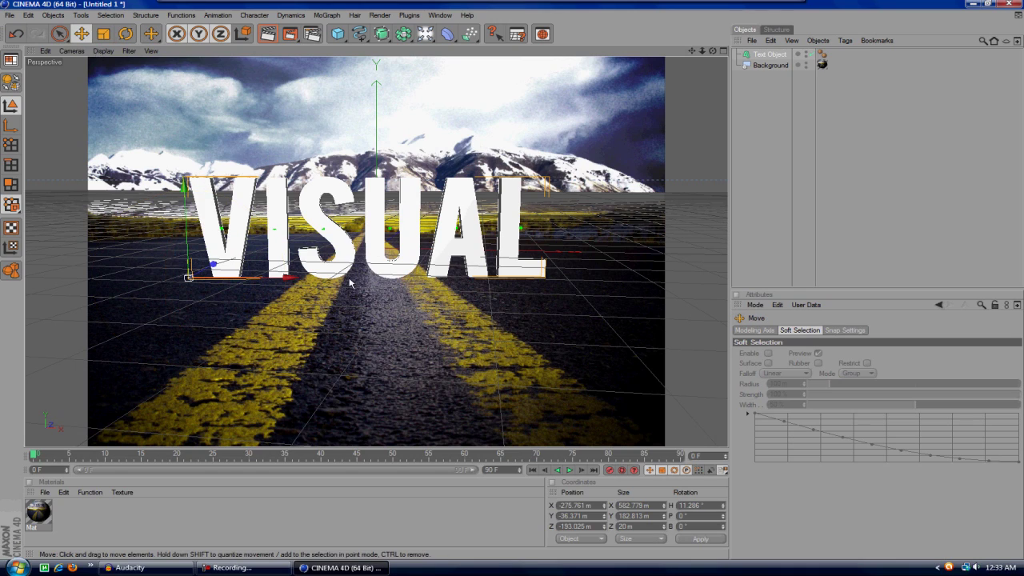
drag(216, 264, 214, 264)
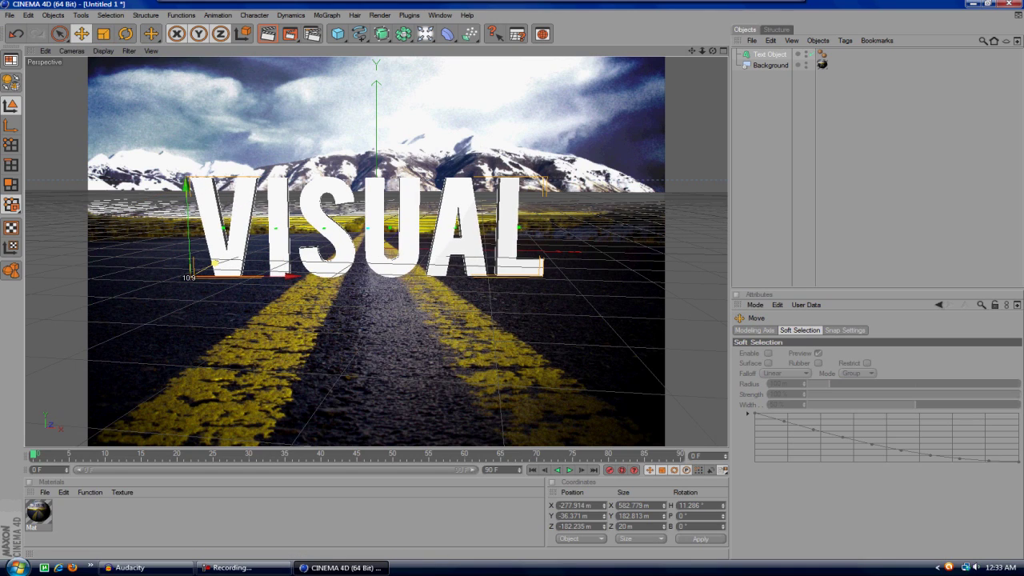
- Render a preview of the view and rotate the VISUAL text's heading to about 8.8°
click(265, 35)
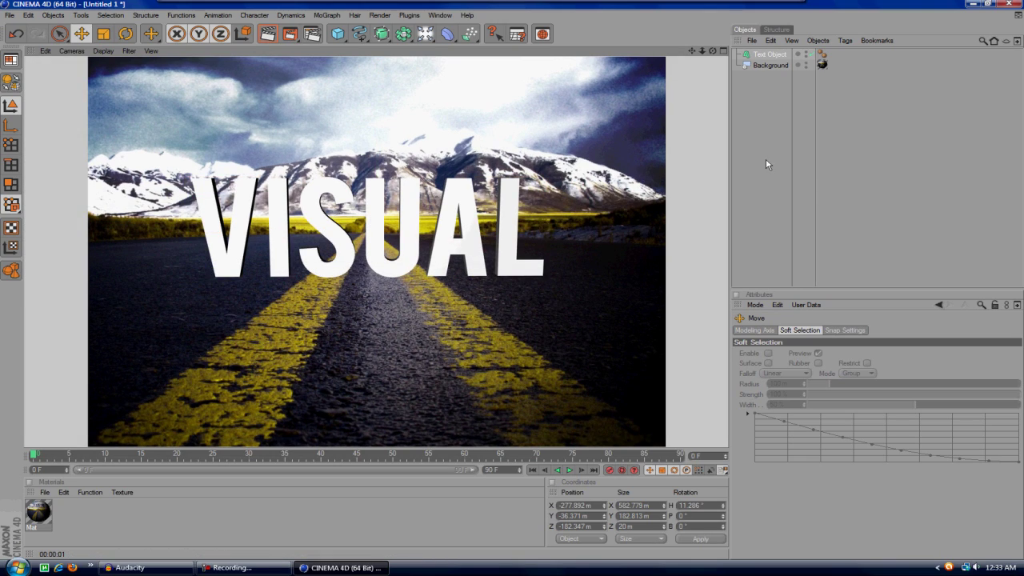
click(764, 54)
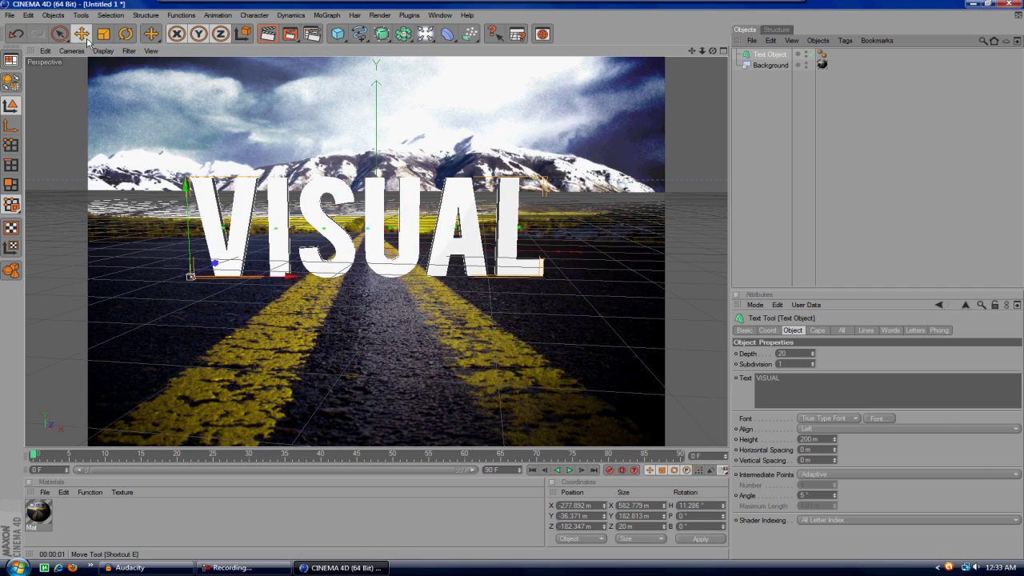
click(125, 34)
drag(222, 286, 234, 297)
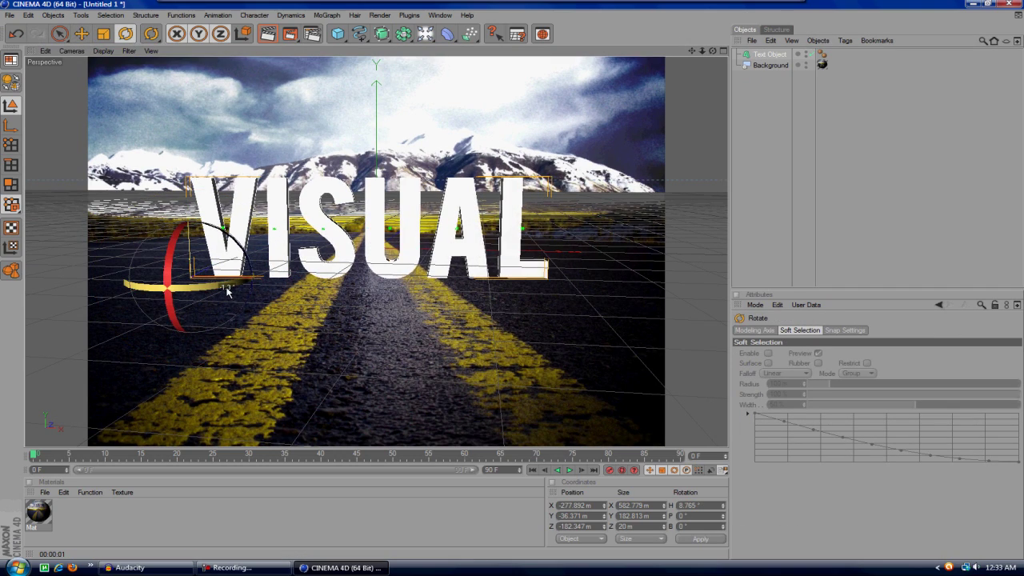
click(921, 188)
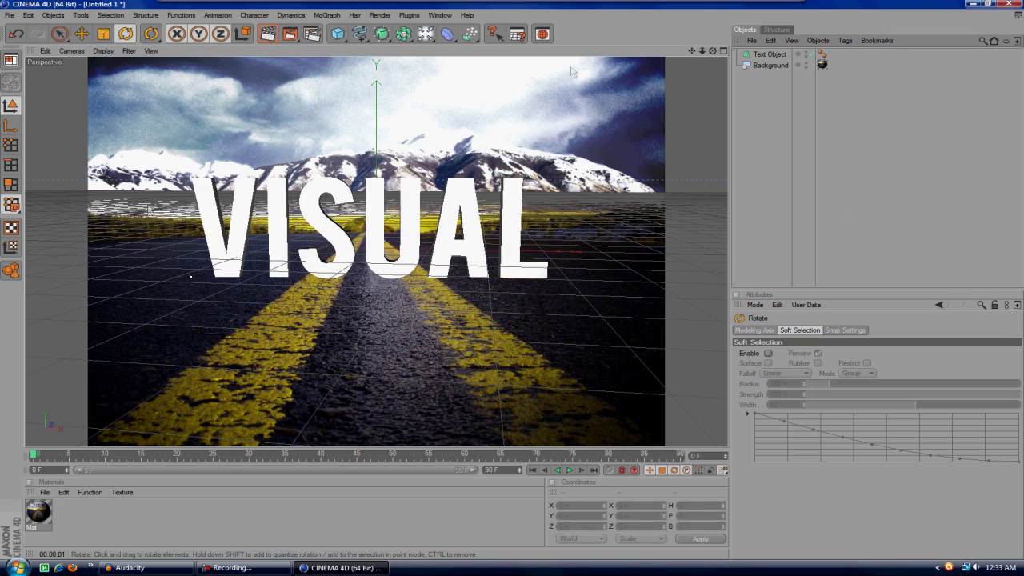
- Add a Plane primitive to the scene as the ground under the text
mouse_move(526, 5)
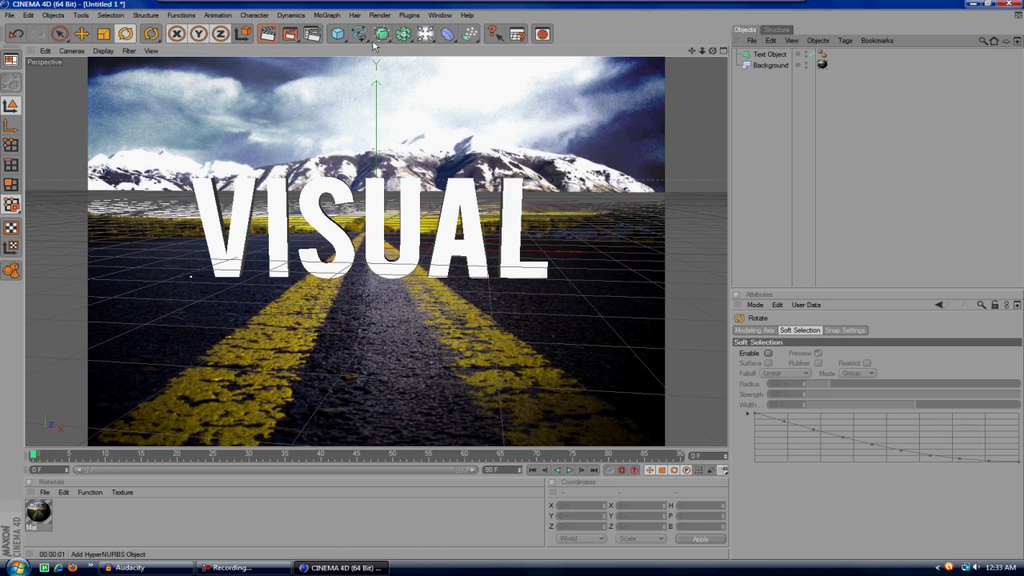
click(338, 34)
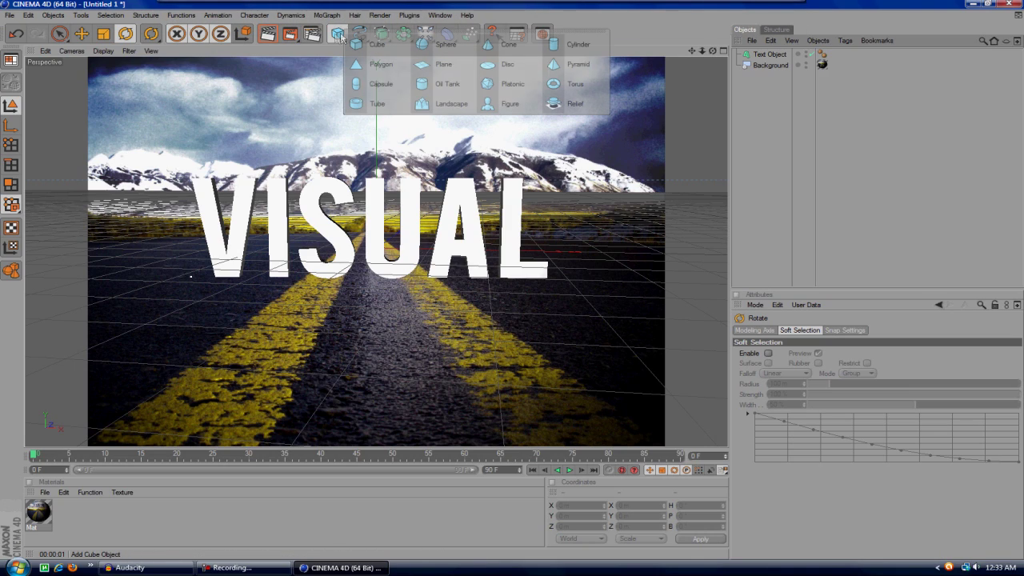
click(443, 64)
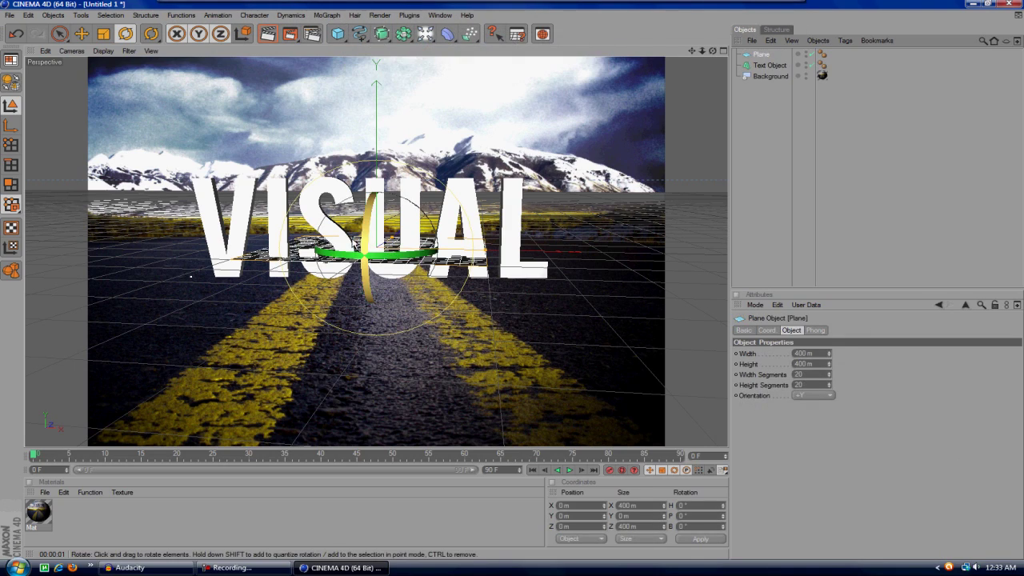
- Enlarge the plane to about 1306 m wide by 1352 m high and lower it to about Y -44 m, beneath the letters
click(58, 36)
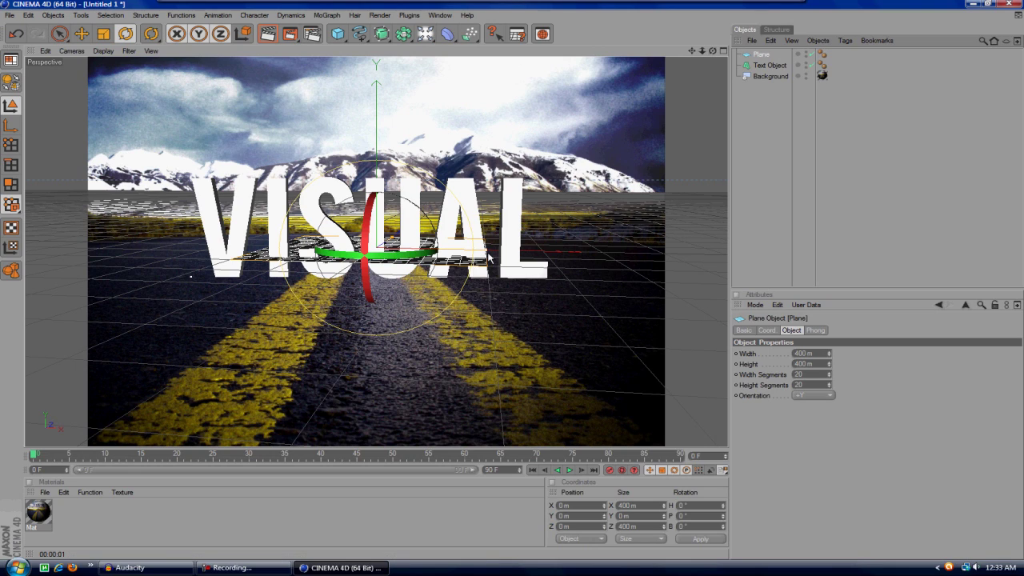
drag(491, 258, 689, 259)
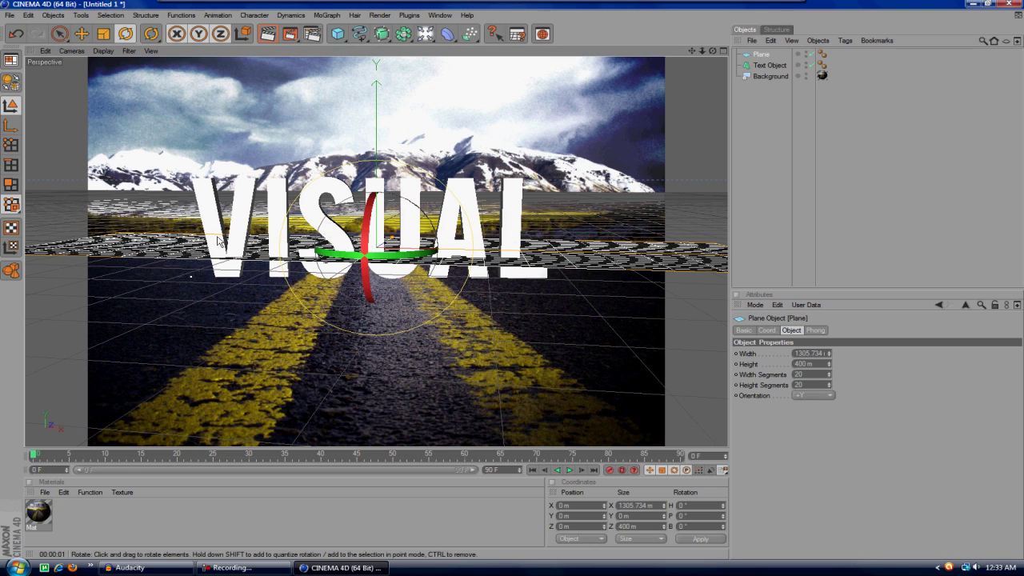
drag(393, 241, 394, 214)
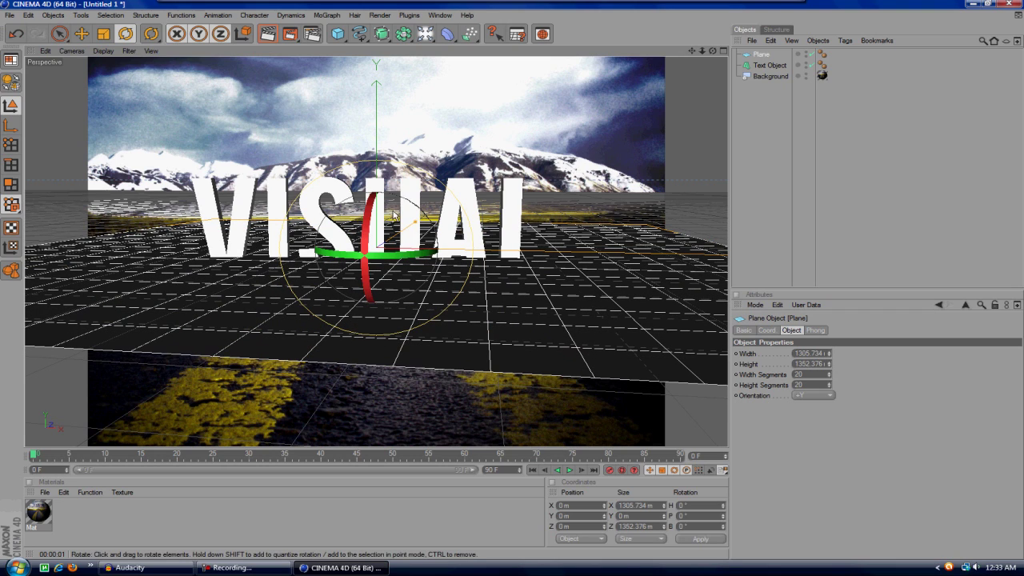
click(82, 34)
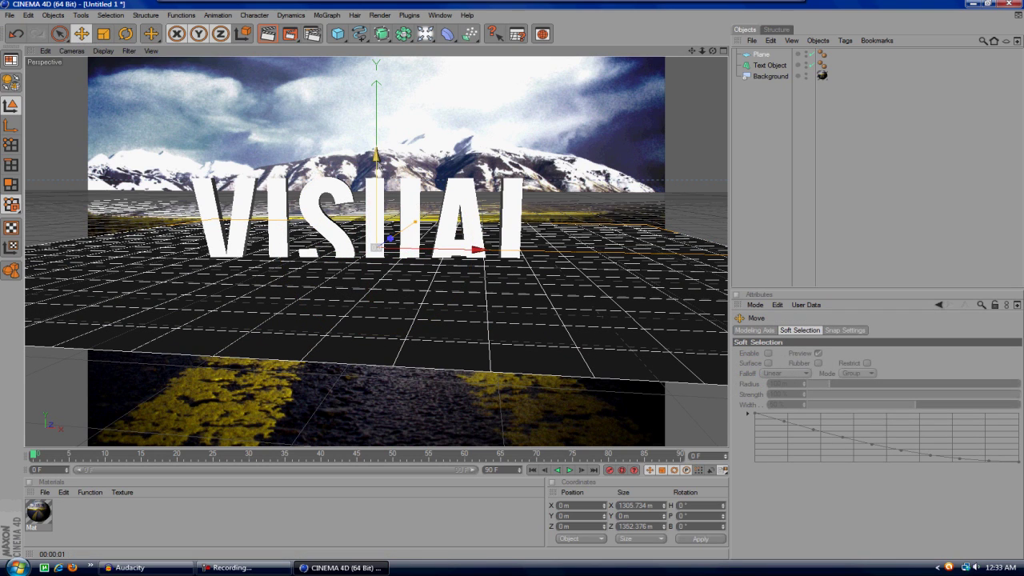
drag(377, 157, 377, 174)
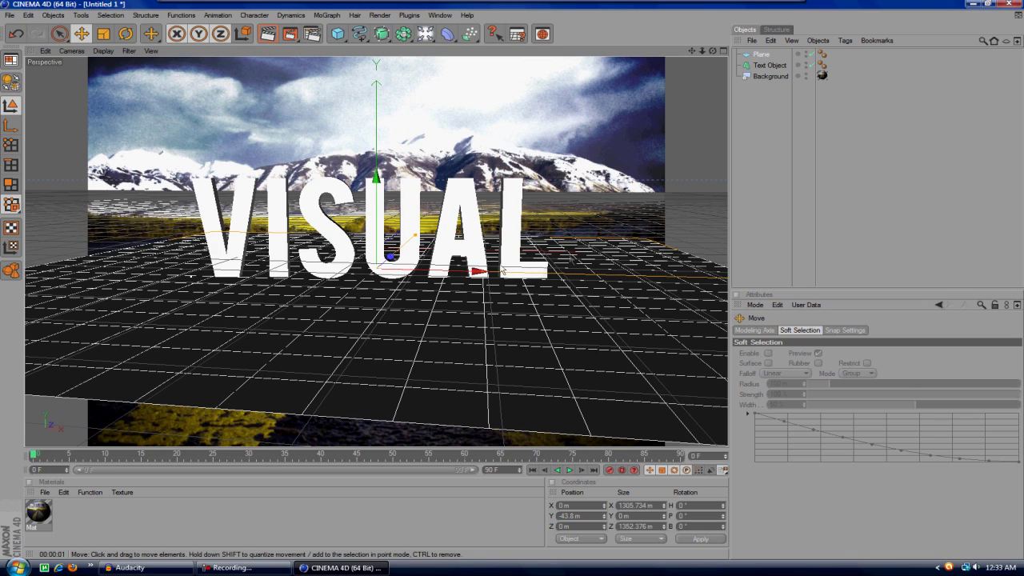
- Give the Plane a Compositing tag with Compositing Background enabled and render a preview of the view
click(759, 55)
right_click(757, 55)
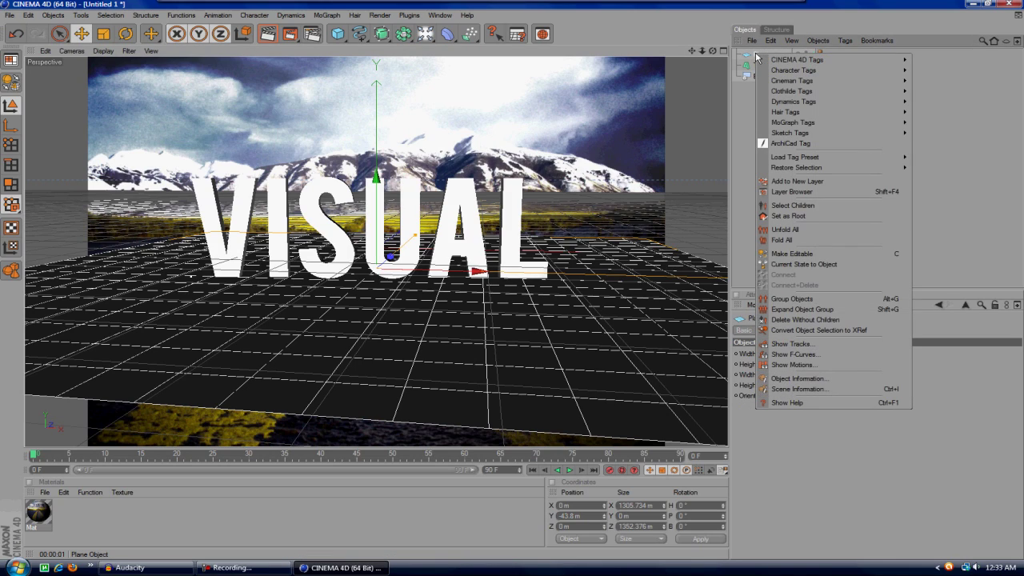
mouse_move(829, 63)
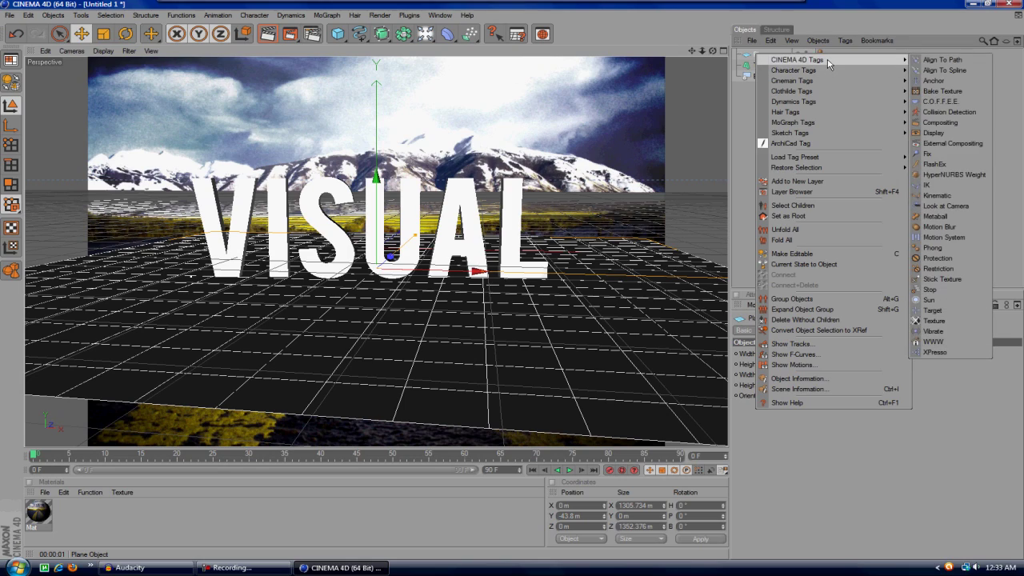
click(949, 124)
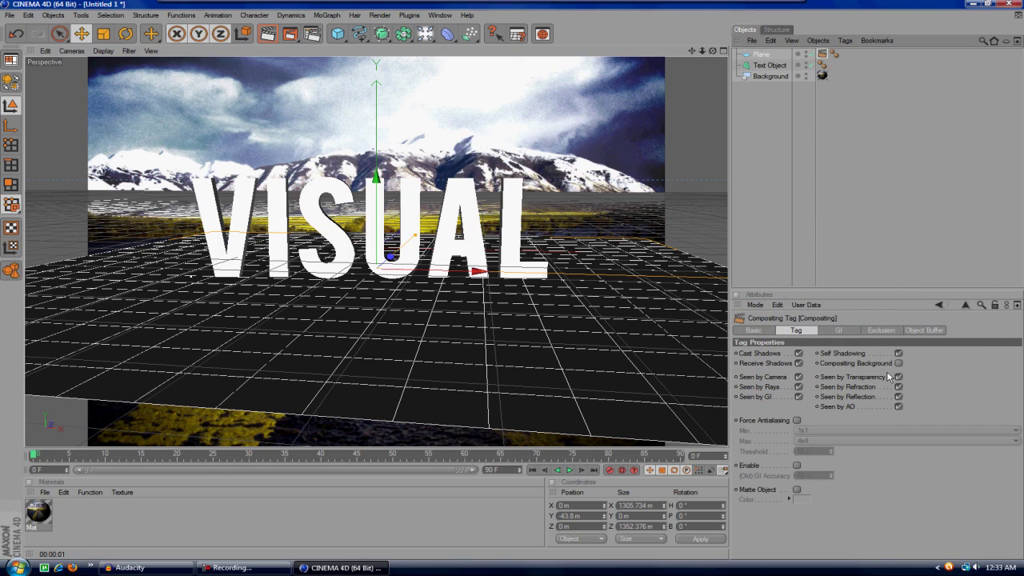
click(899, 365)
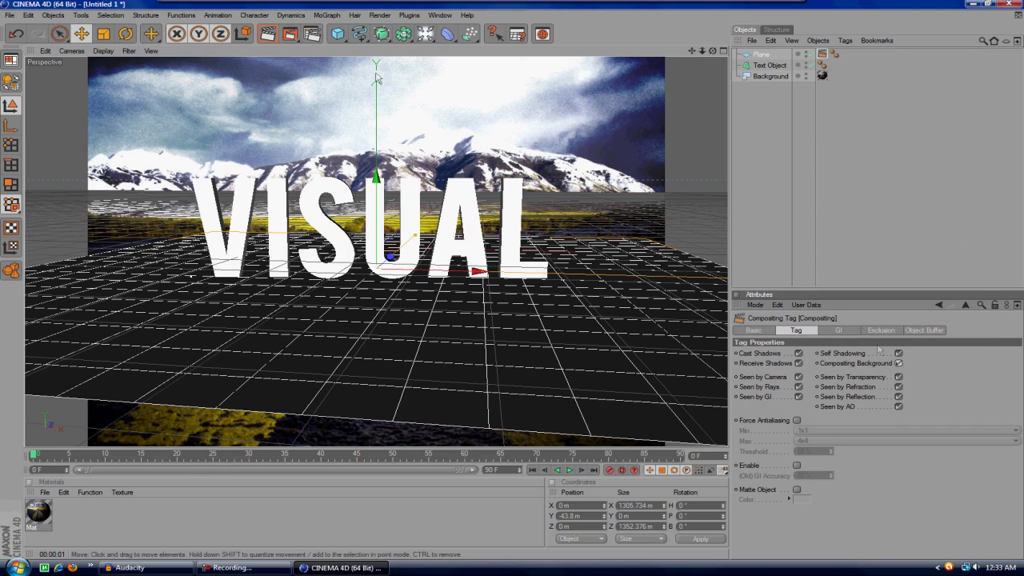
click(272, 40)
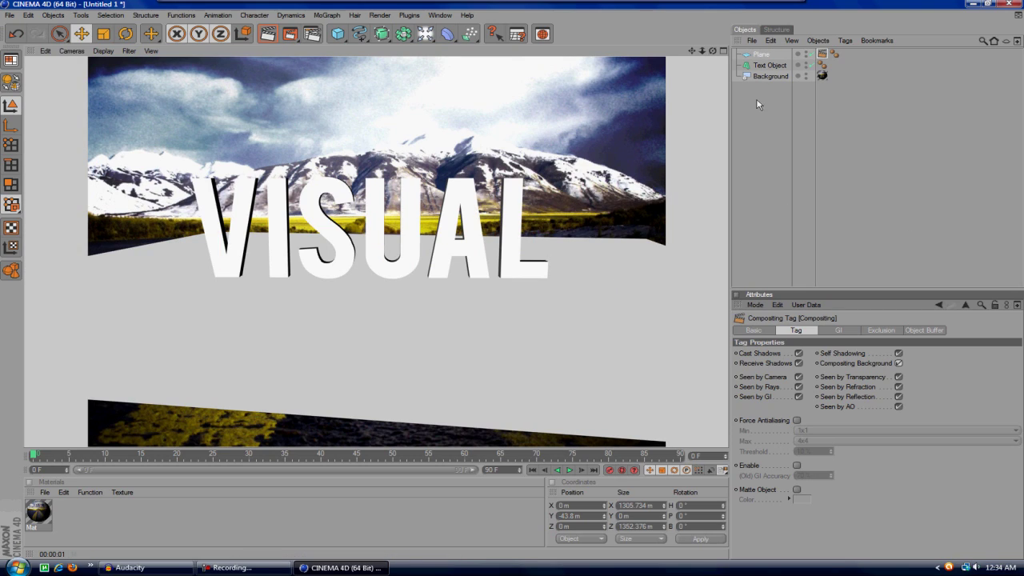
- Copy the Background's frontal-projected road texture tag onto the Plane and render a preview of the view
click(821, 76)
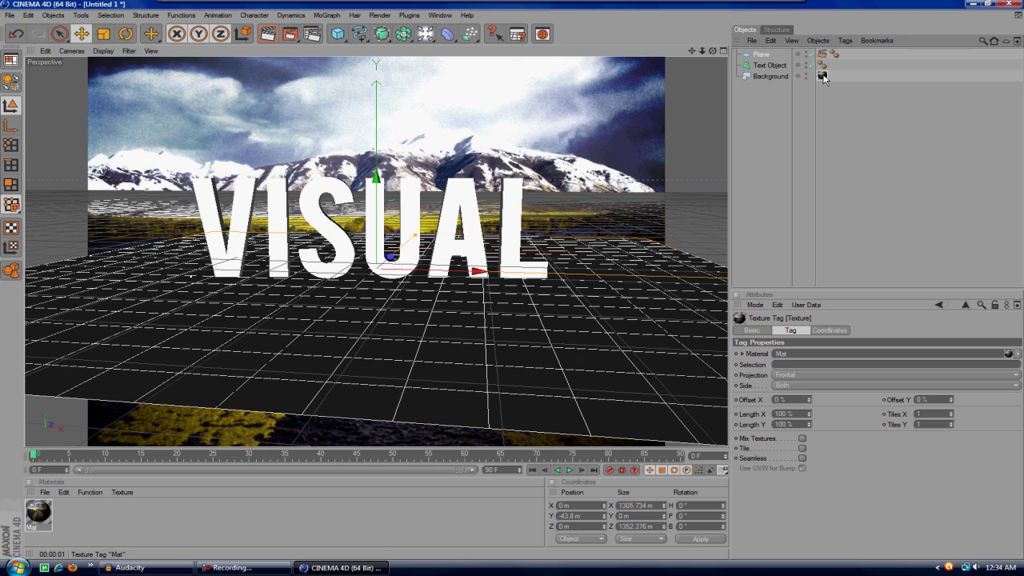
ctrl+drag(823, 75, 784, 55)
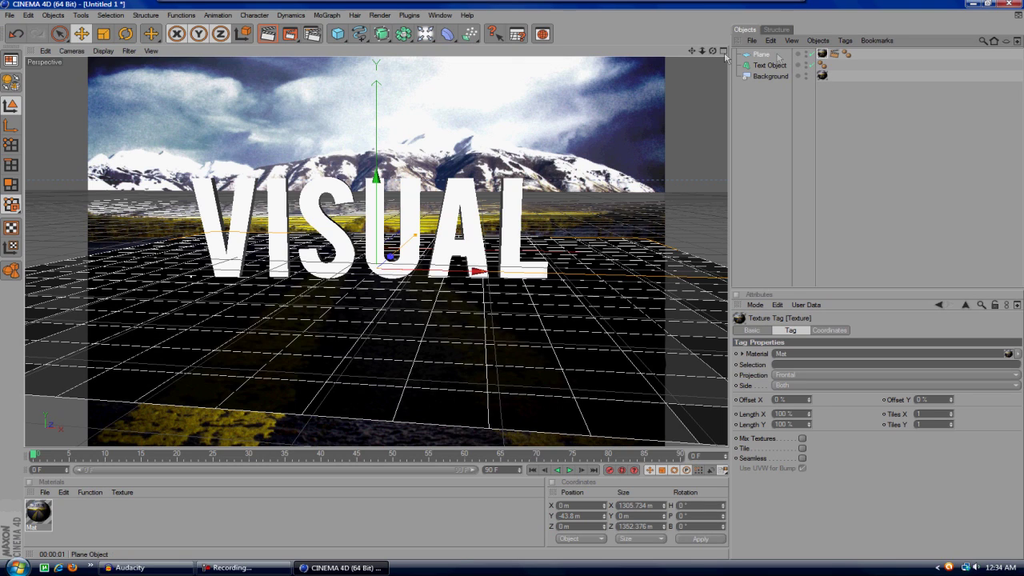
click(268, 34)
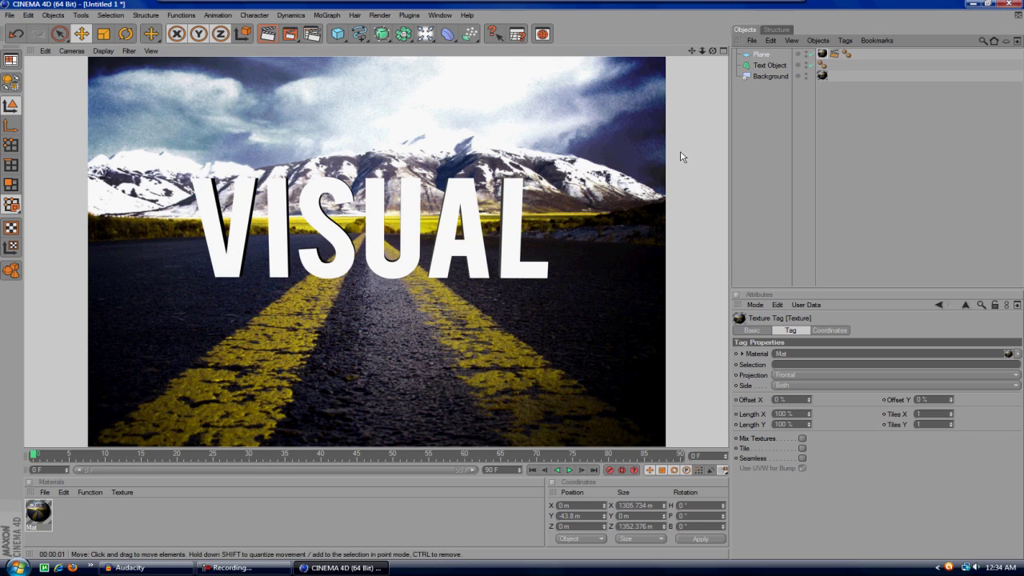
click(763, 161)
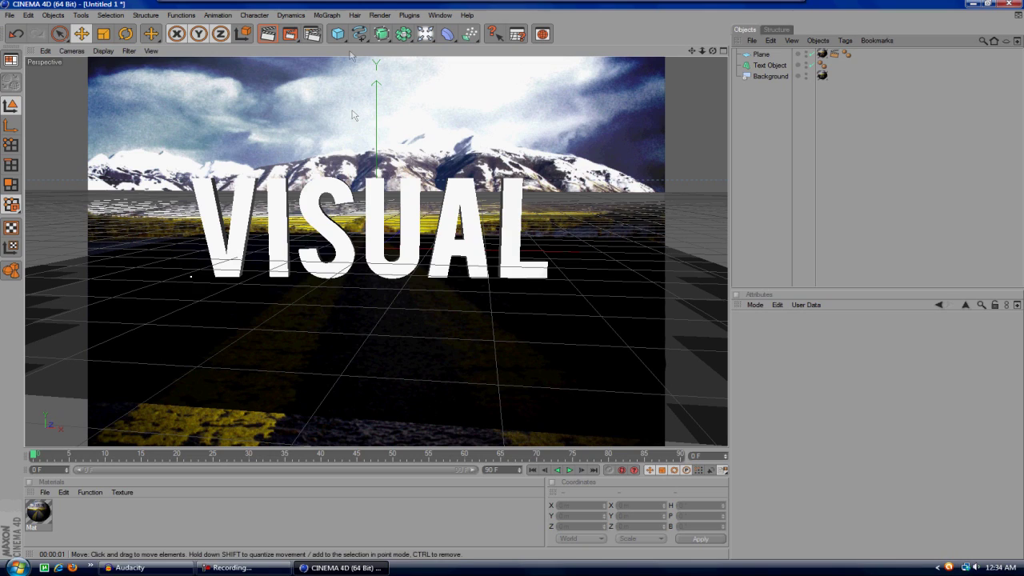
- Add an Omni light above and in front of the text, at about Y 225 m and Z -329 m
drag(425, 33, 507, 53)
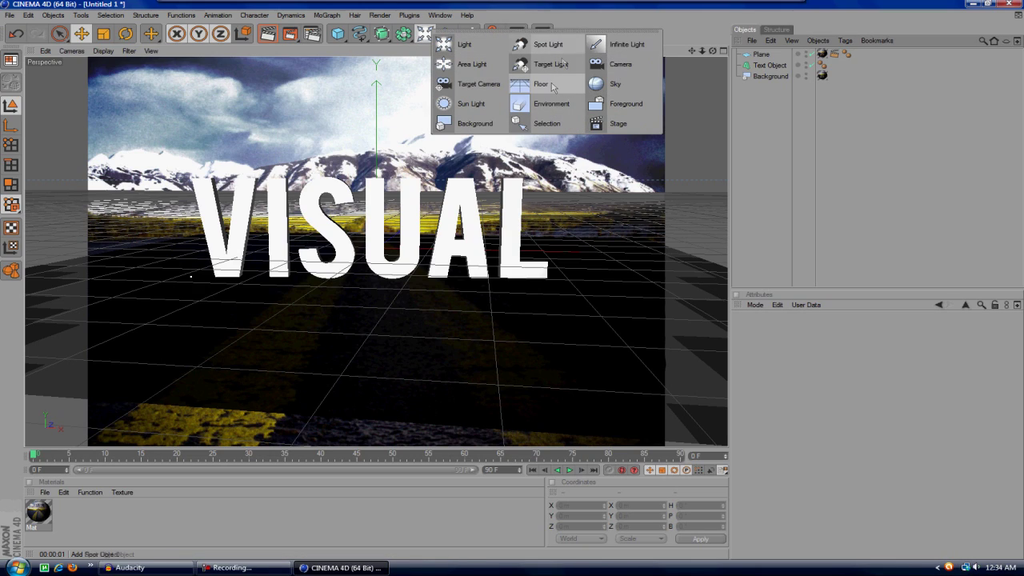
click(445, 45)
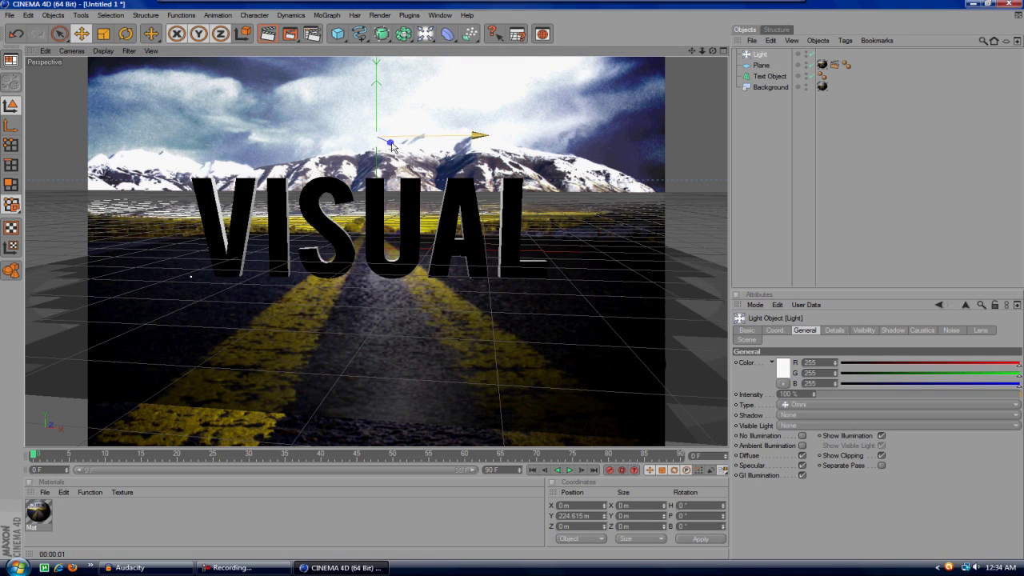
drag(390, 142, 351, 126)
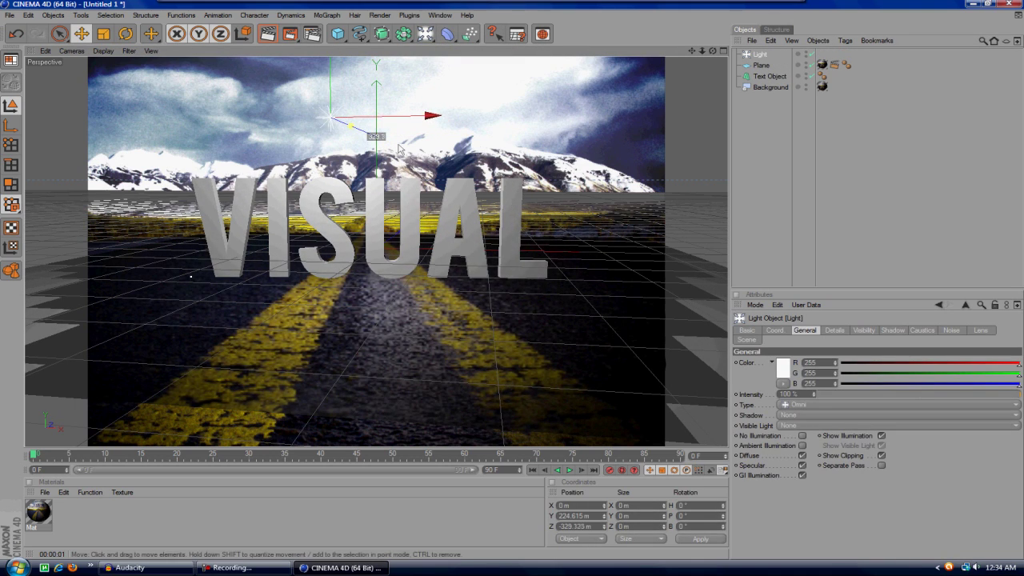
- Set the light's shadow type to Shadow Maps (Soft) and render a preview of the view
click(802, 413)
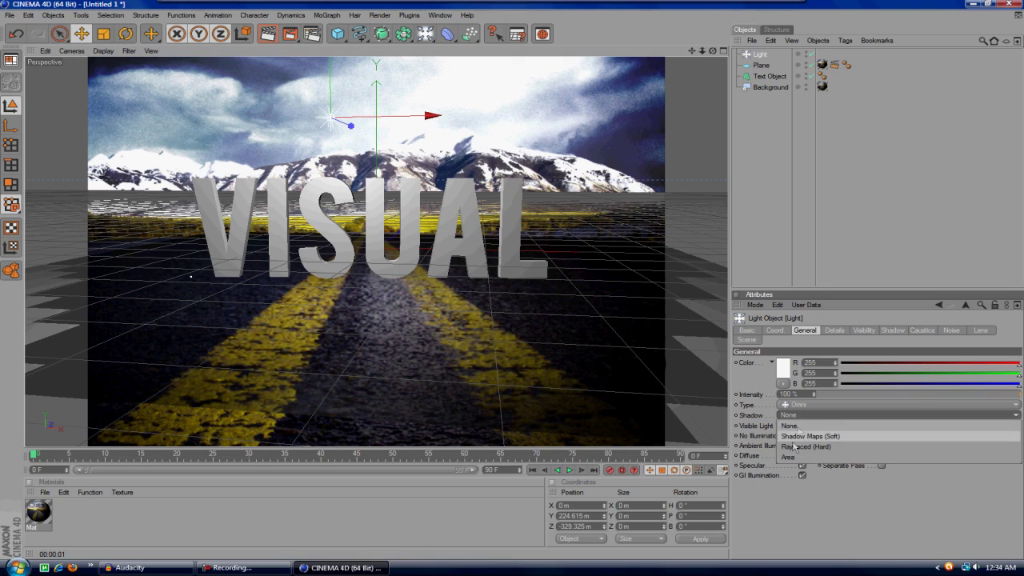
click(799, 439)
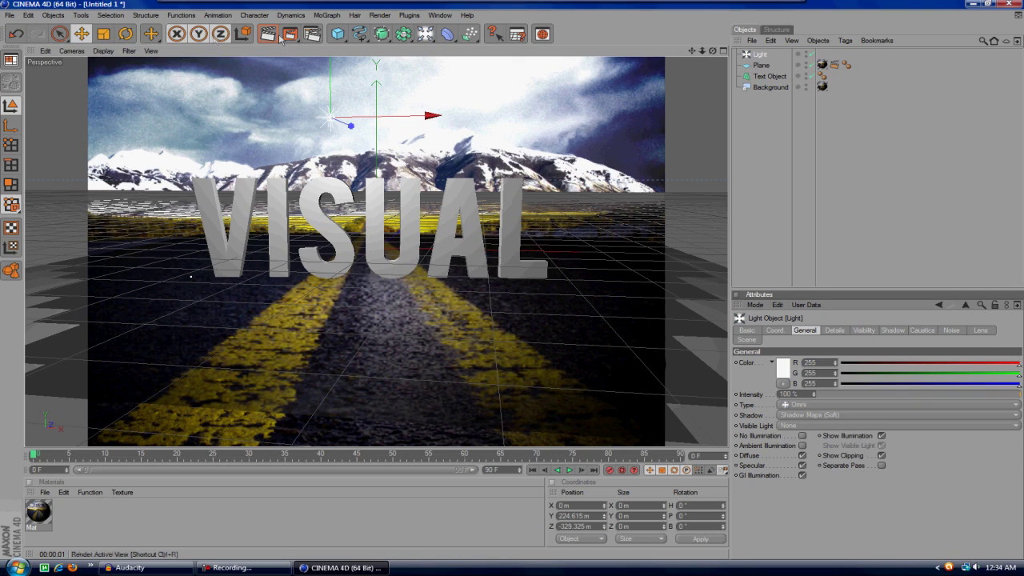
click(268, 36)
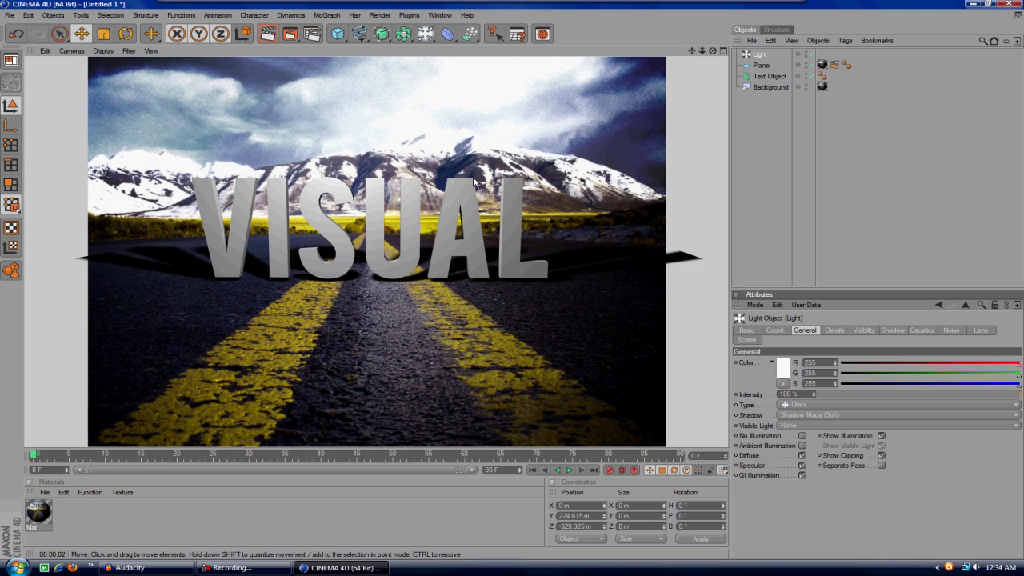
- Lower the Plane and move the VISUAL text down to about Y -105 m, nearer the road surface, with a preview render
click(770, 77)
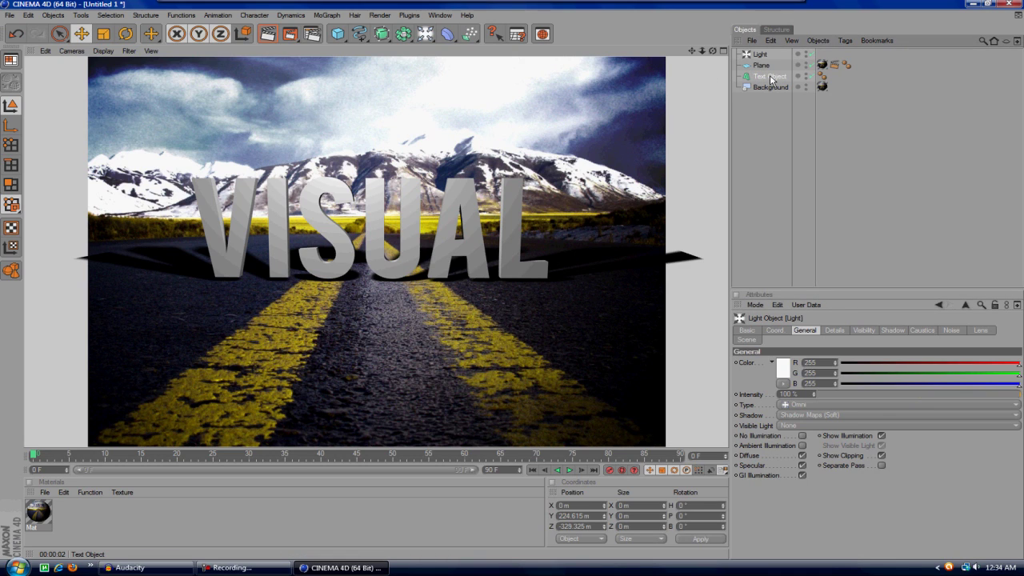
click(761, 65)
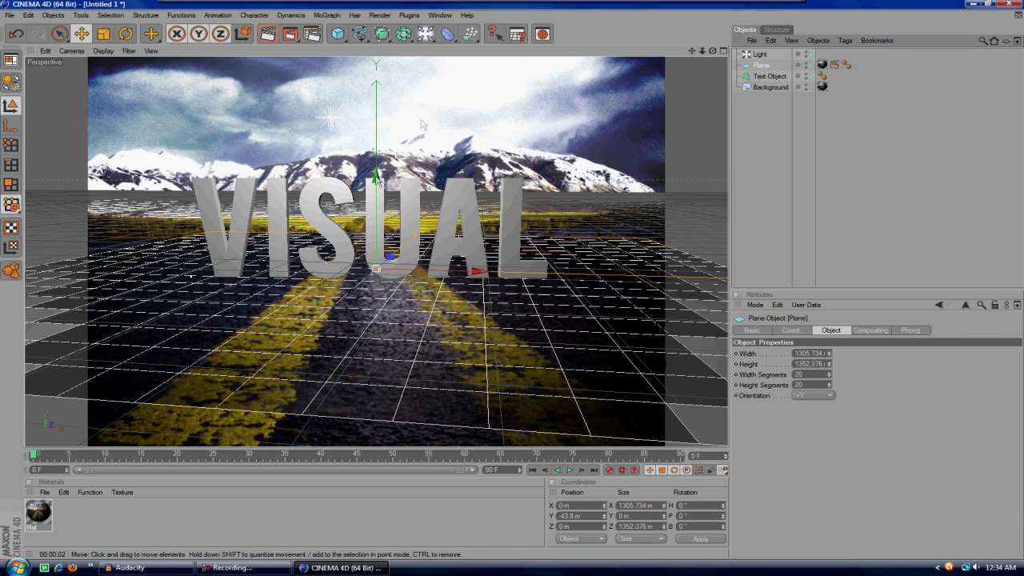
mouse_move(376, 240)
mouse_down()
mouse_move(376, 268)
mouse_move(376, 252)
mouse_up()
click(770, 76)
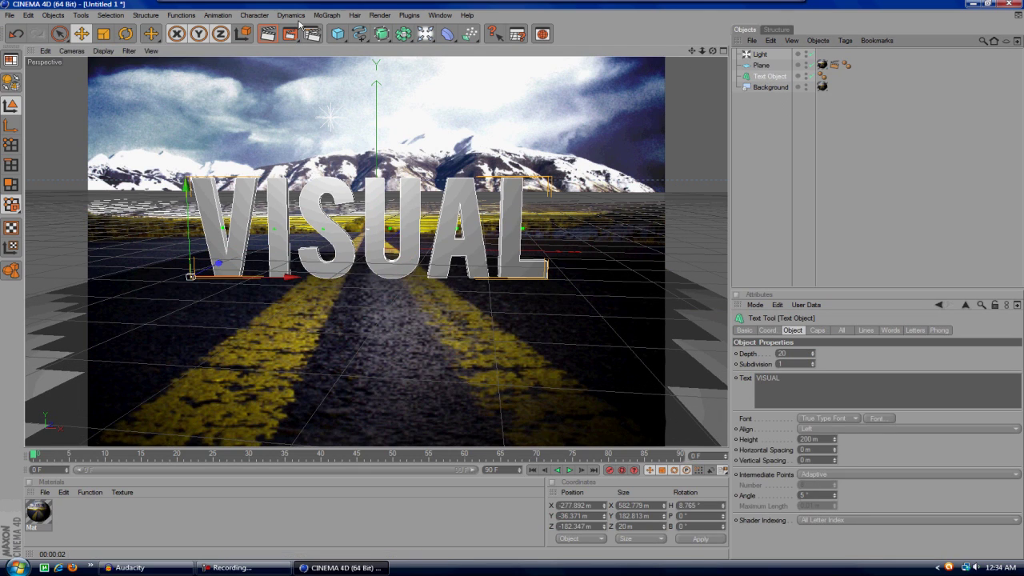
click(83, 36)
drag(189, 205, 189, 242)
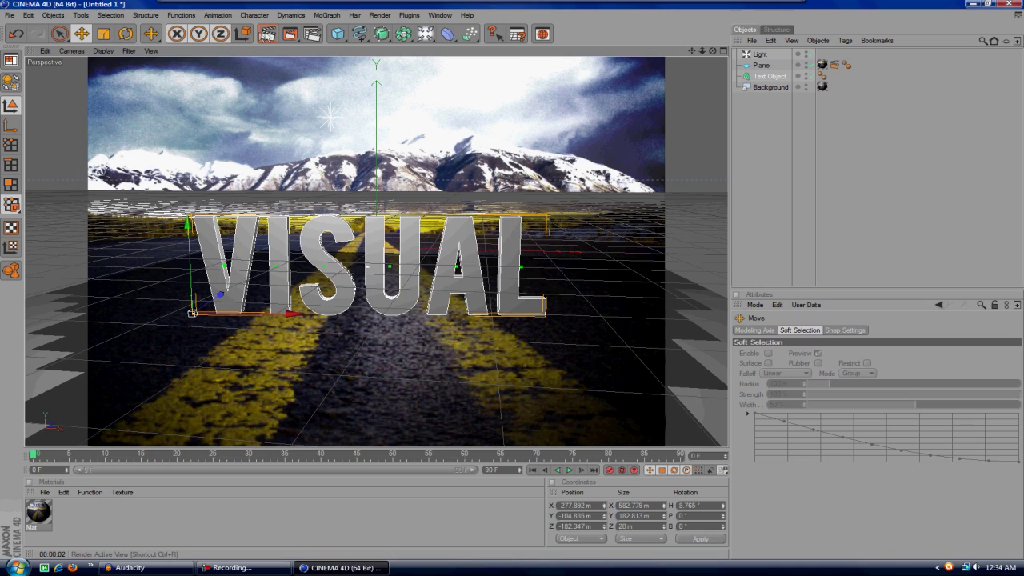
click(268, 34)
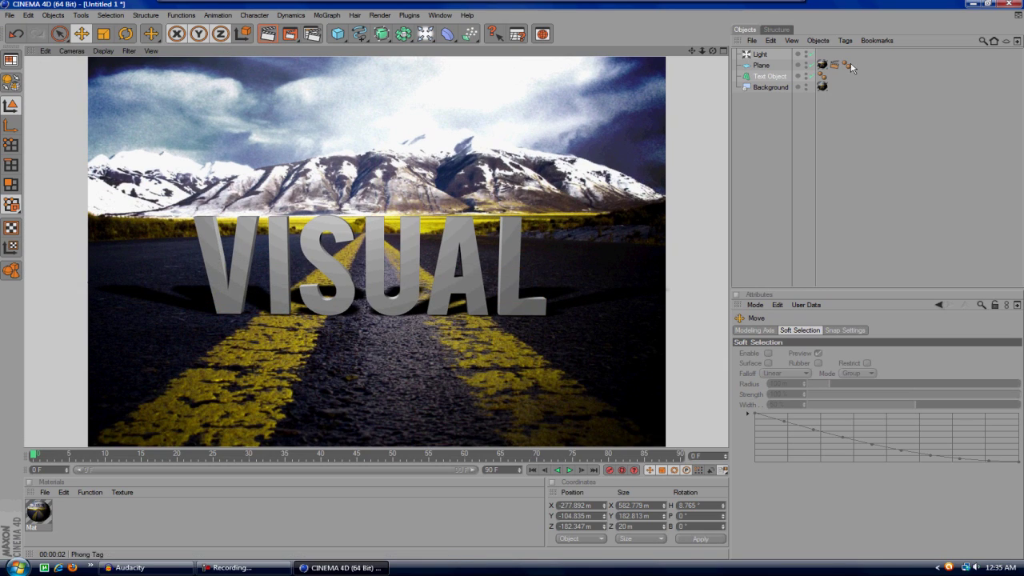
- Fine-tune the heights by lowering the Plane to about Y -113 m and the text to about Y -111 m, with a preview render
click(776, 77)
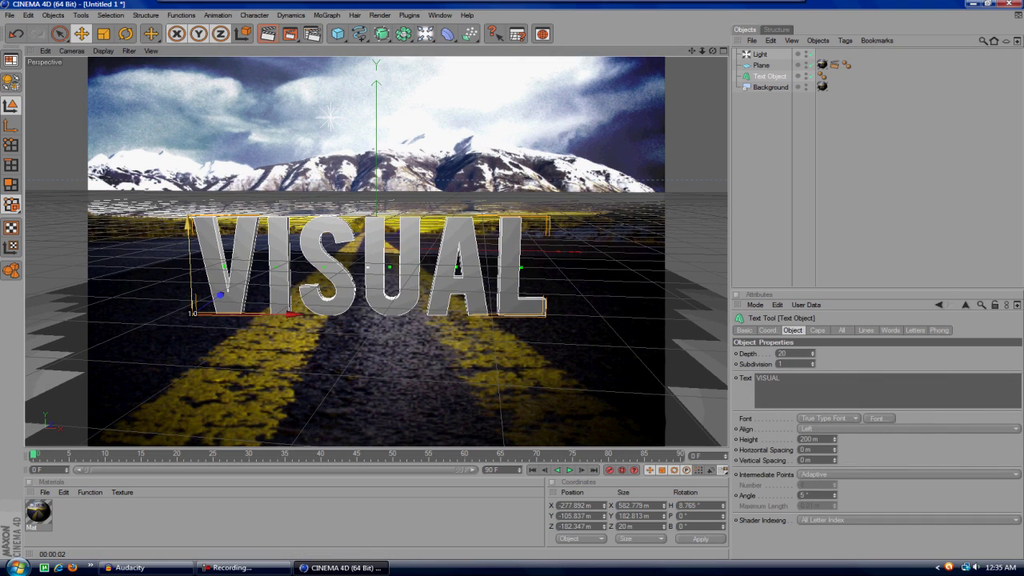
click(762, 66)
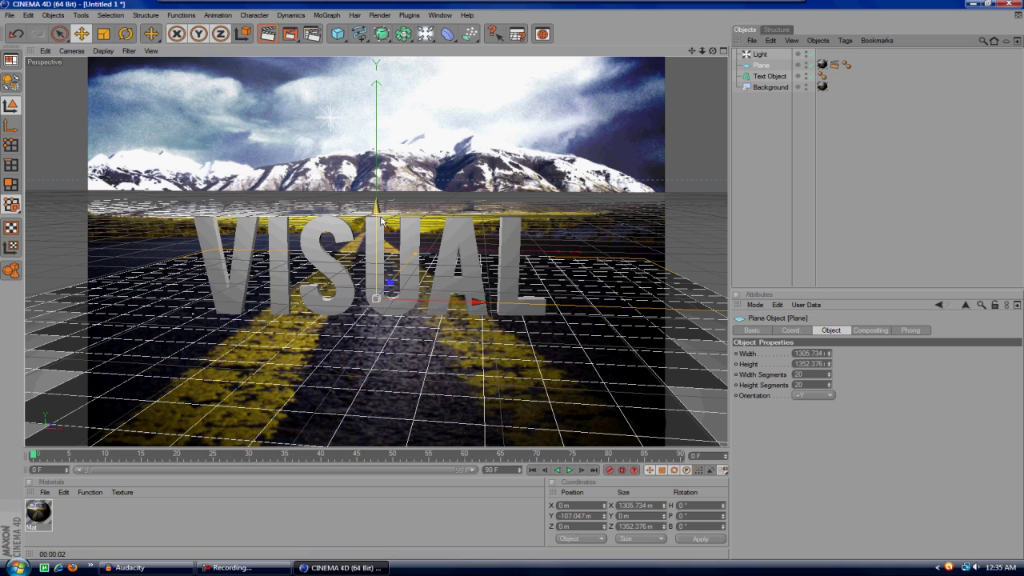
drag(376, 298, 377, 301)
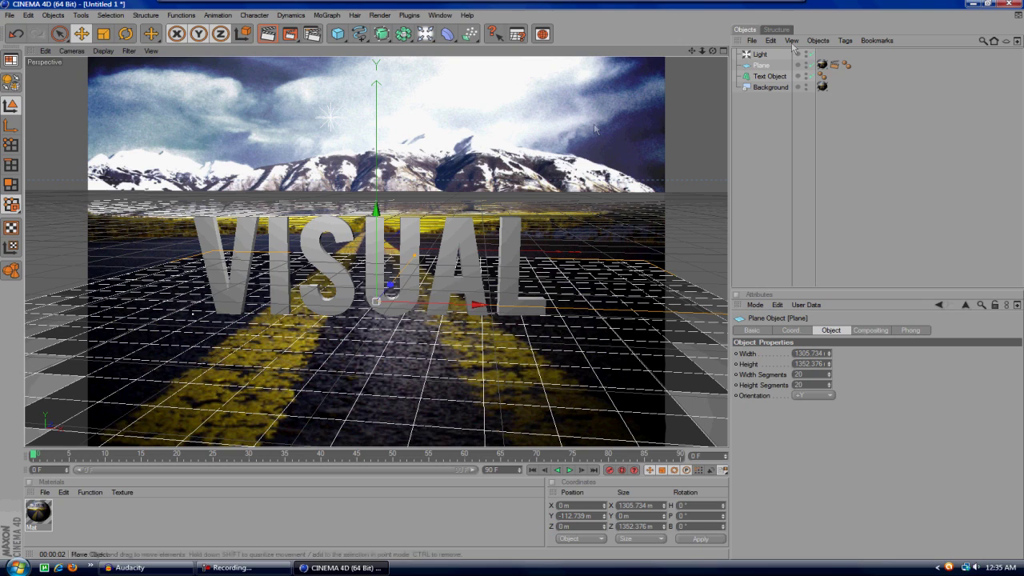
click(768, 78)
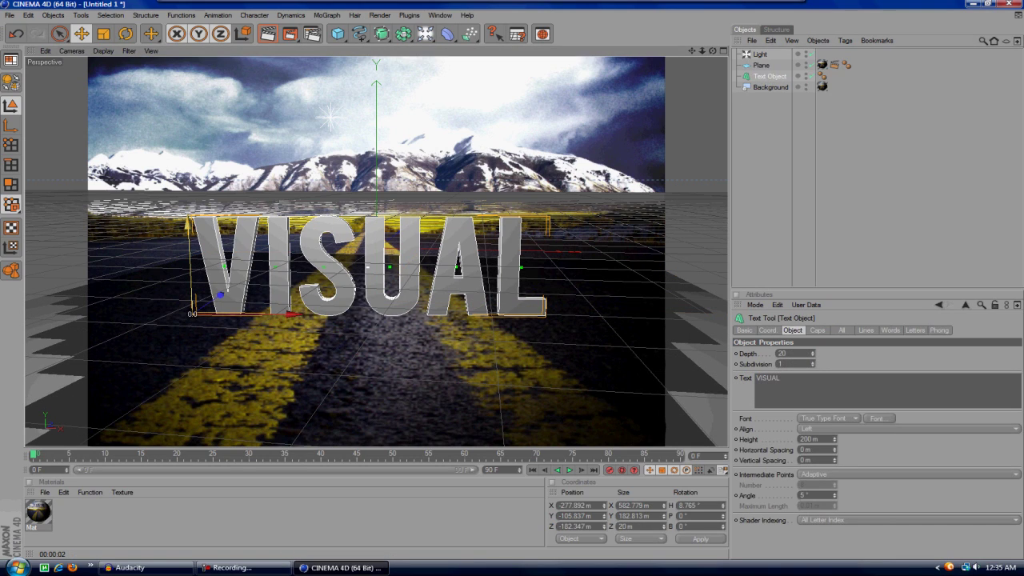
drag(188, 228, 188, 232)
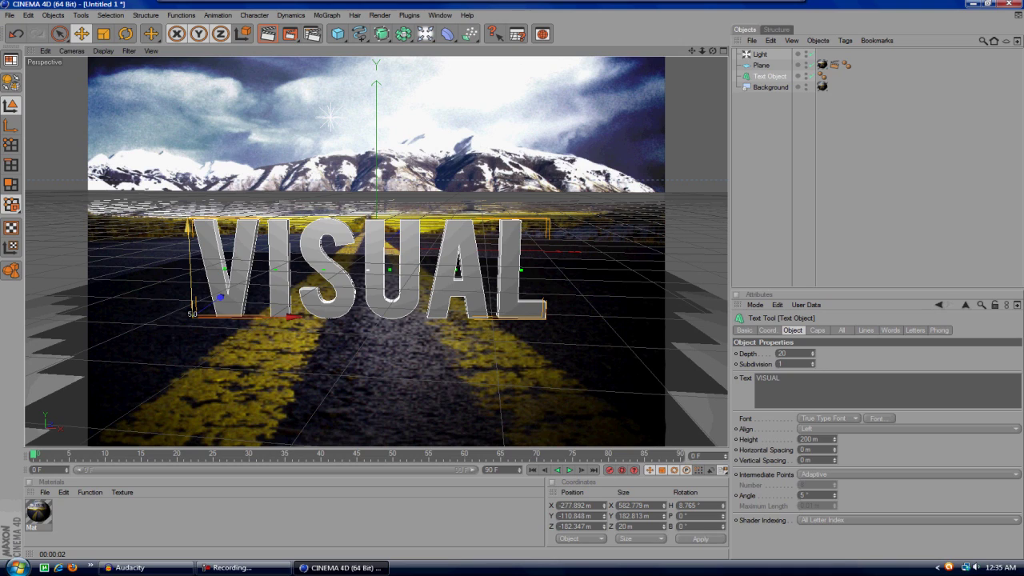
click(274, 35)
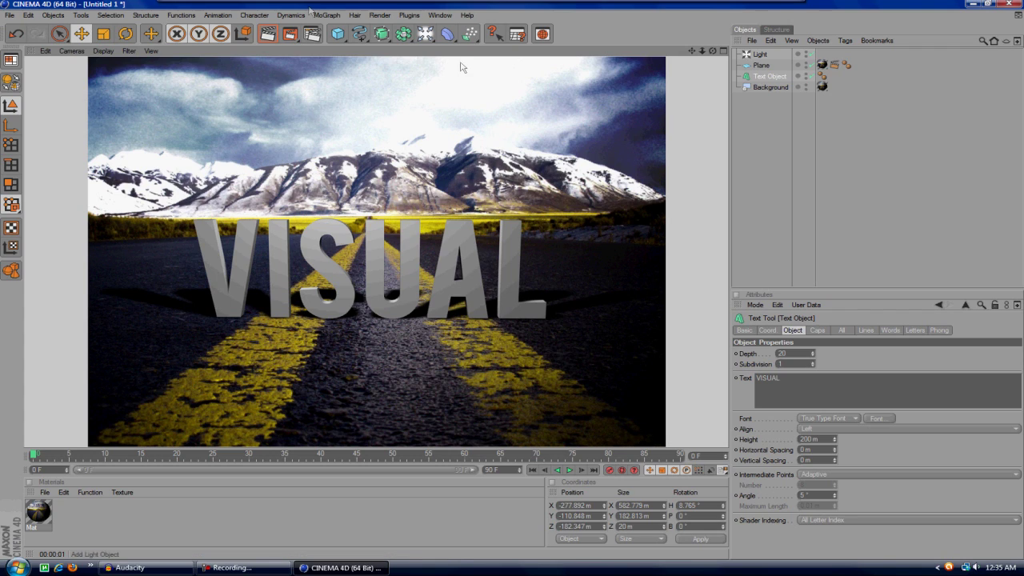
- Delete the Omni light from the scene
click(760, 54)
click(771, 41)
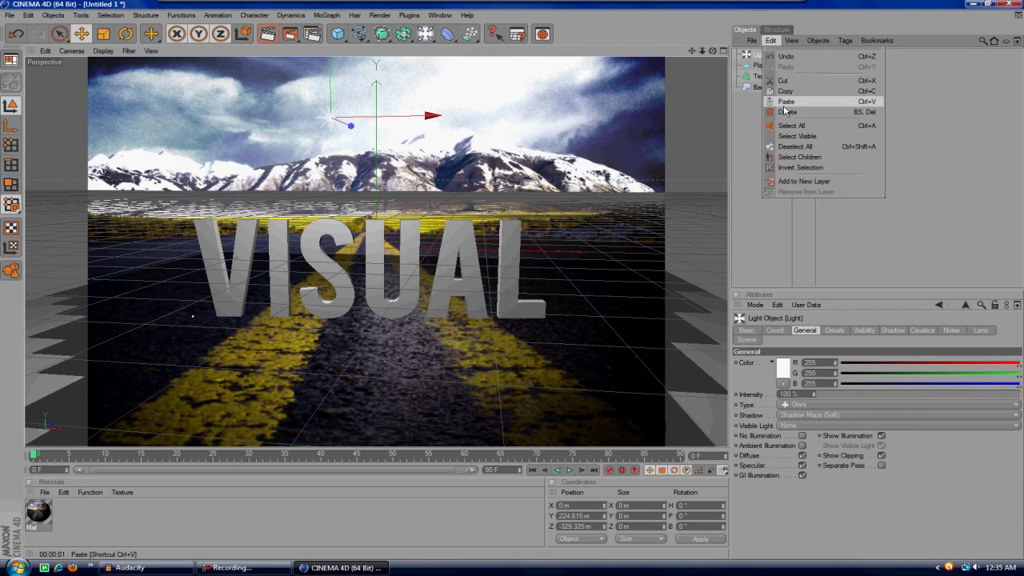
click(787, 112)
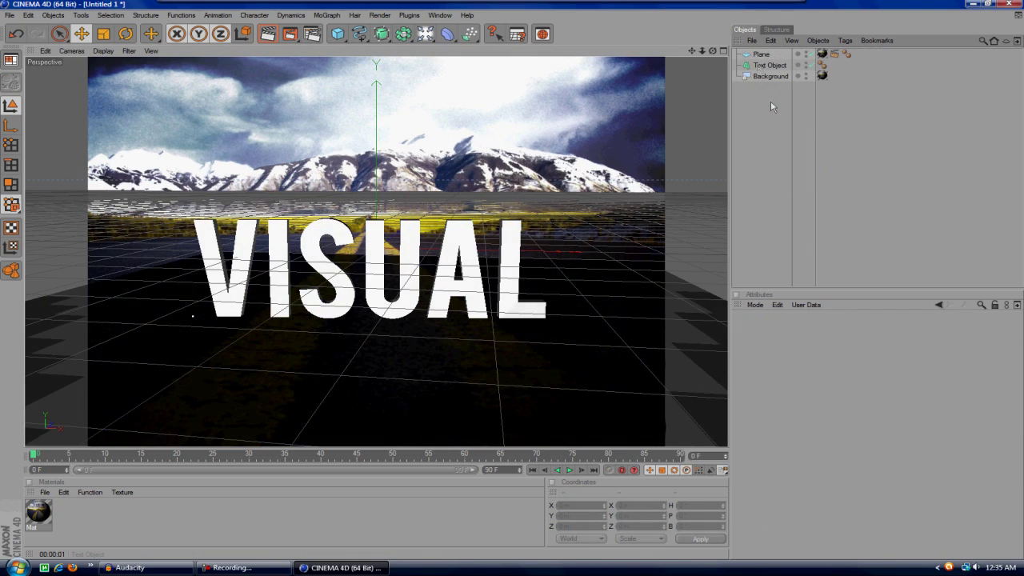
- Load the BGs.1 preset in the render settings and remove the default Render Setting
click(312, 33)
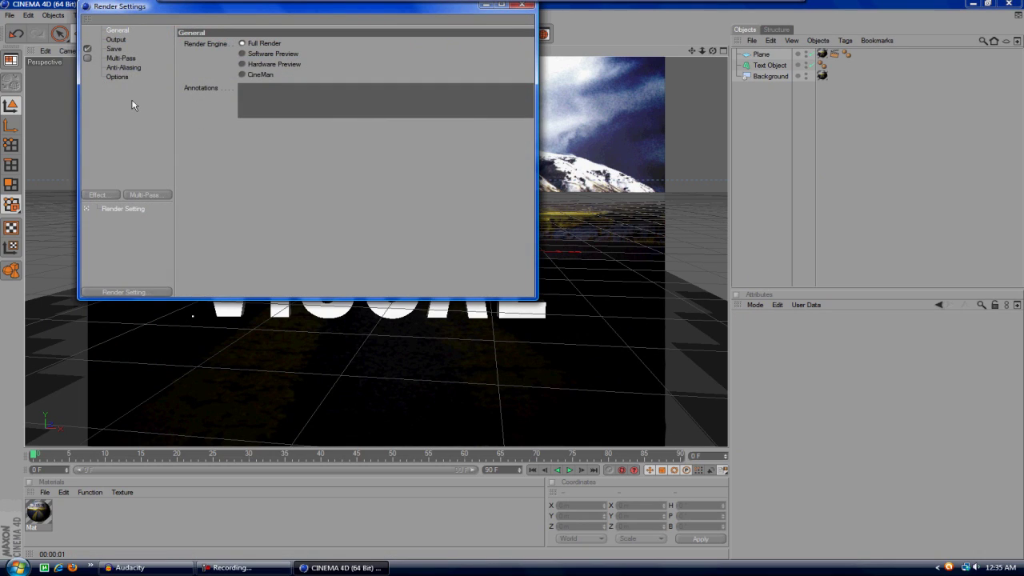
right_click(143, 211)
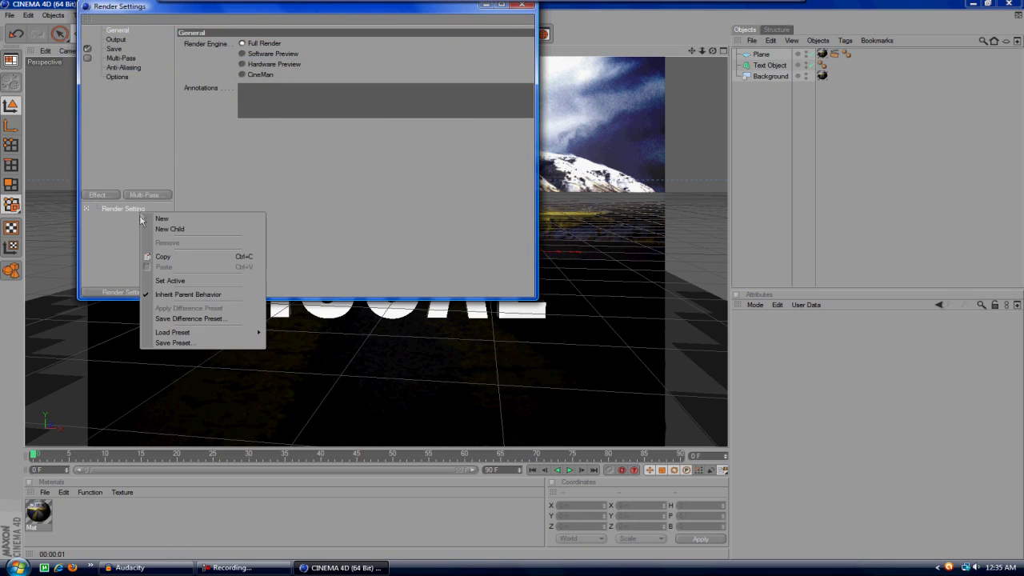
click(137, 211)
right_click(133, 212)
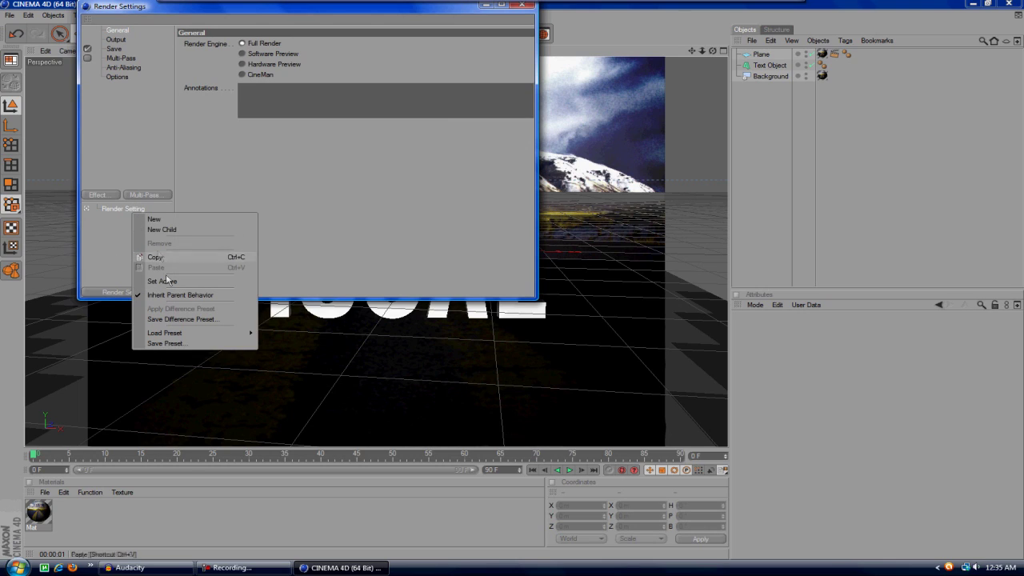
click(104, 232)
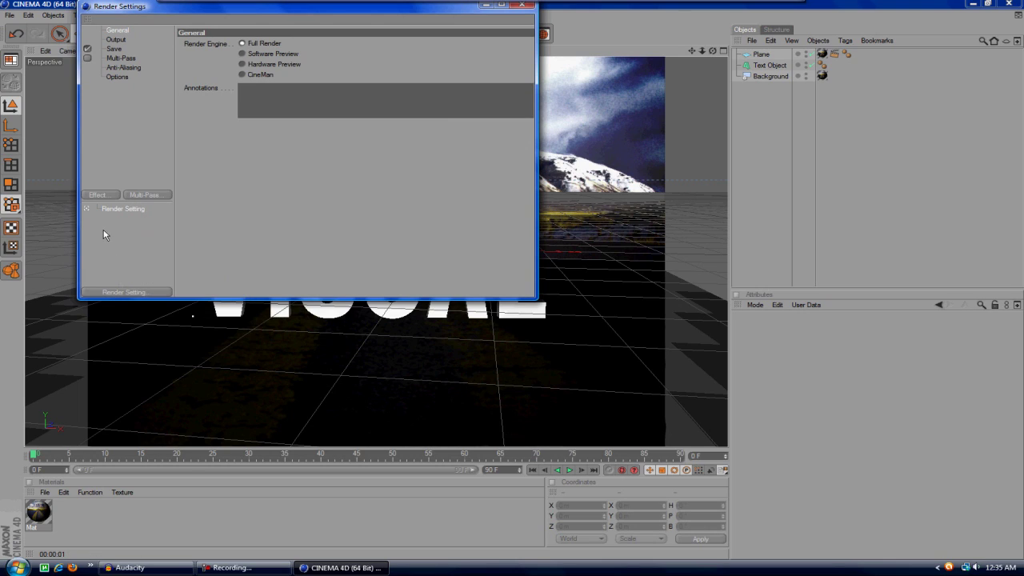
click(168, 292)
mouse_move(276, 412)
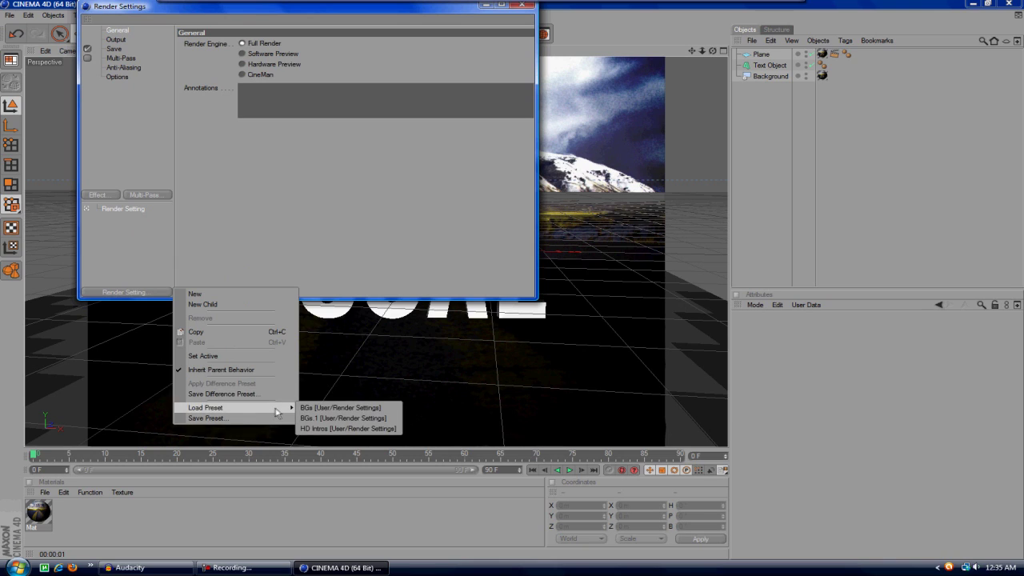
click(320, 408)
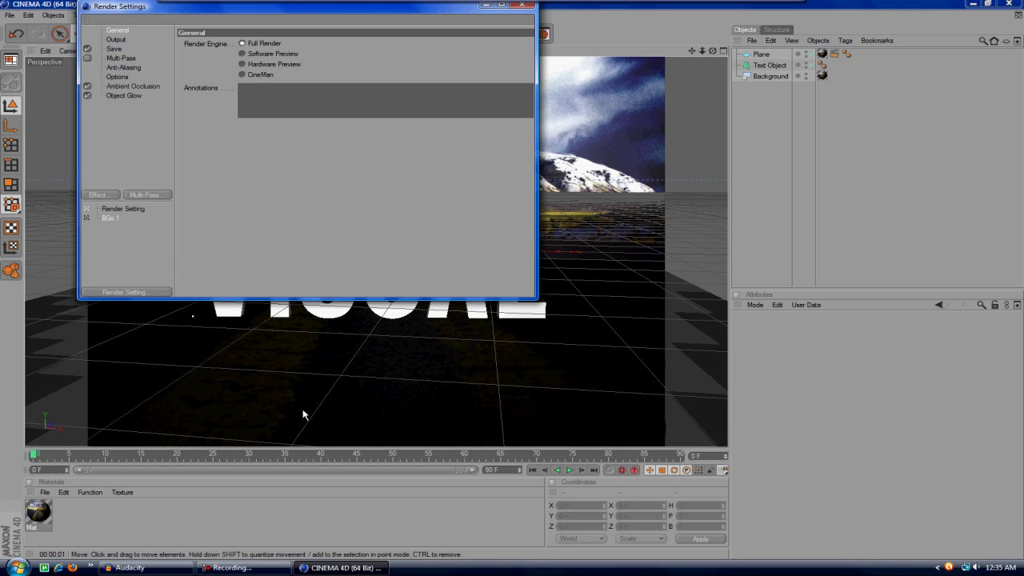
right_click(119, 216)
click(146, 243)
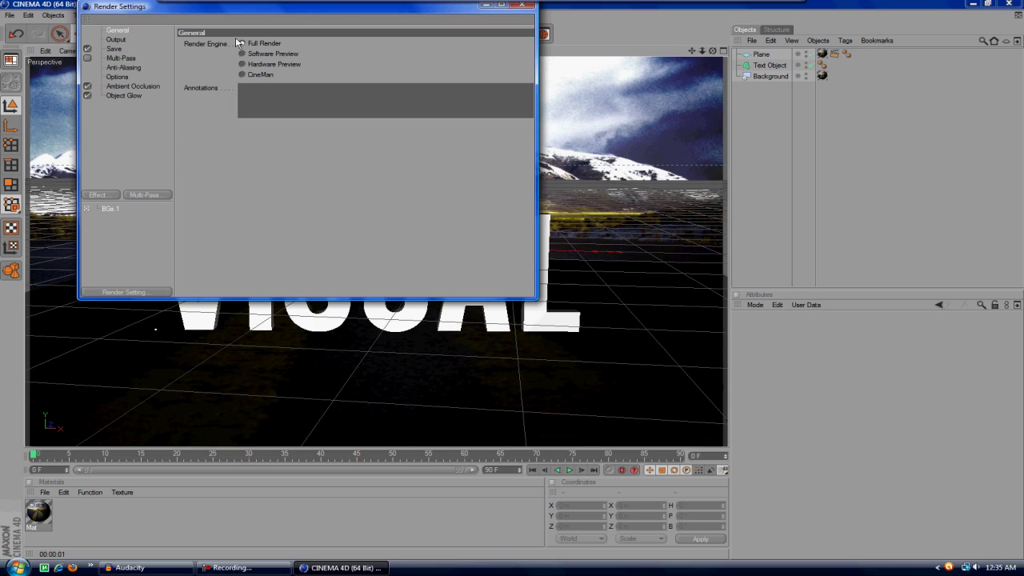
- Review the preset's output resolution and frame range
click(120, 40)
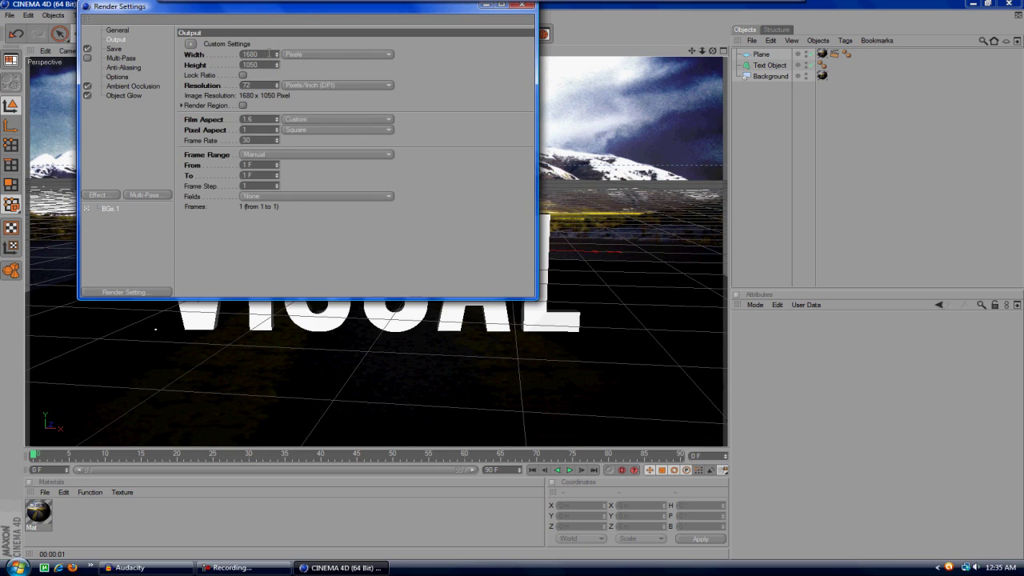
key(Tab)
key(Return)
key(Return)
key(Tab)
key(Tab)
- Review the file save settings and accept the JPEG quality of 100
click(113, 49)
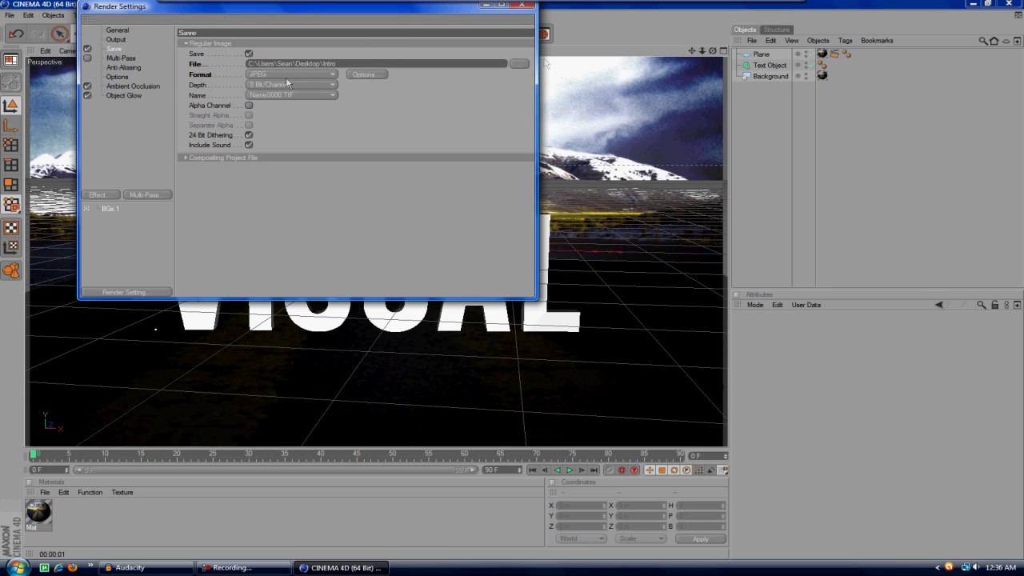
click(384, 86)
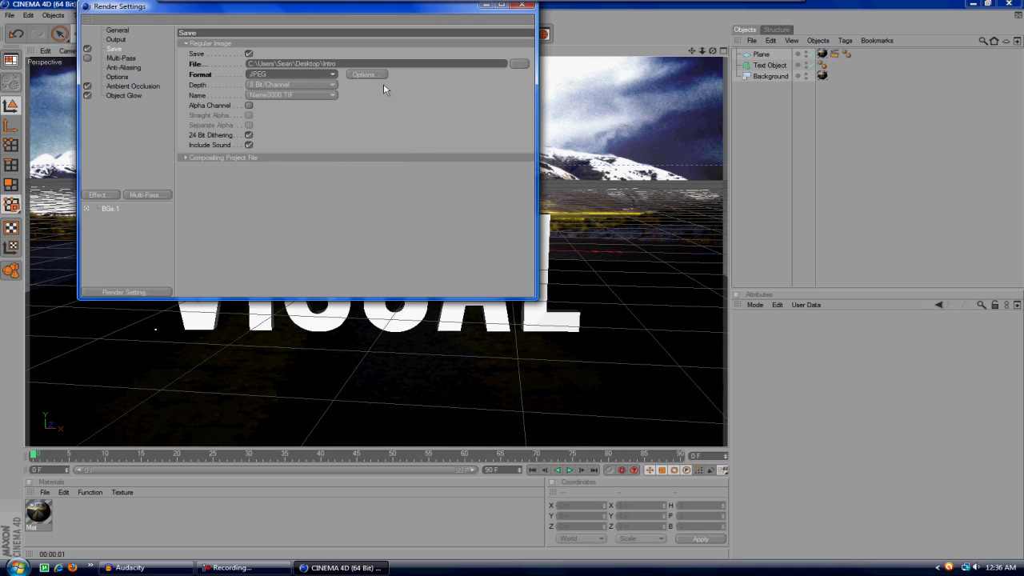
click(367, 75)
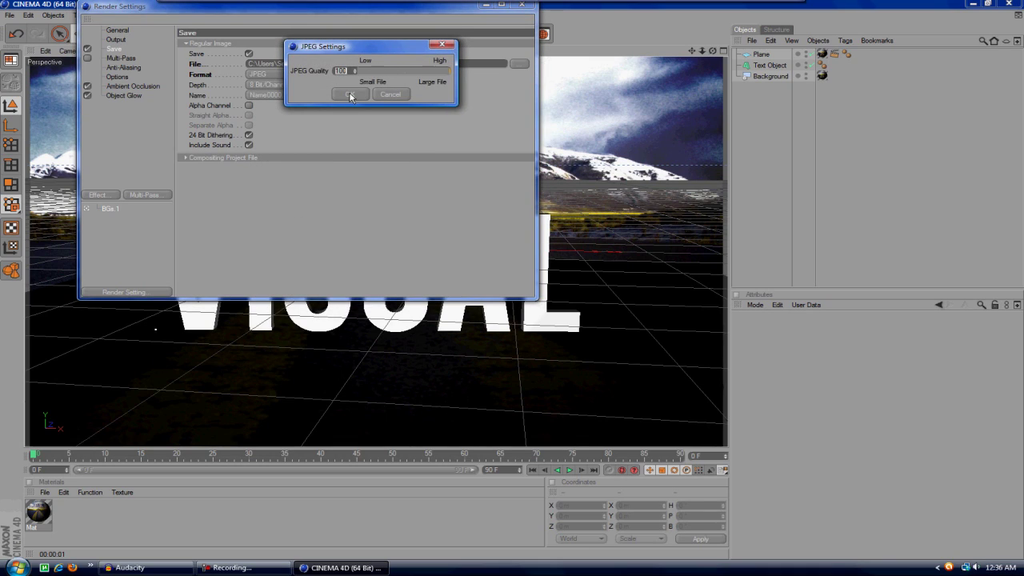
click(351, 95)
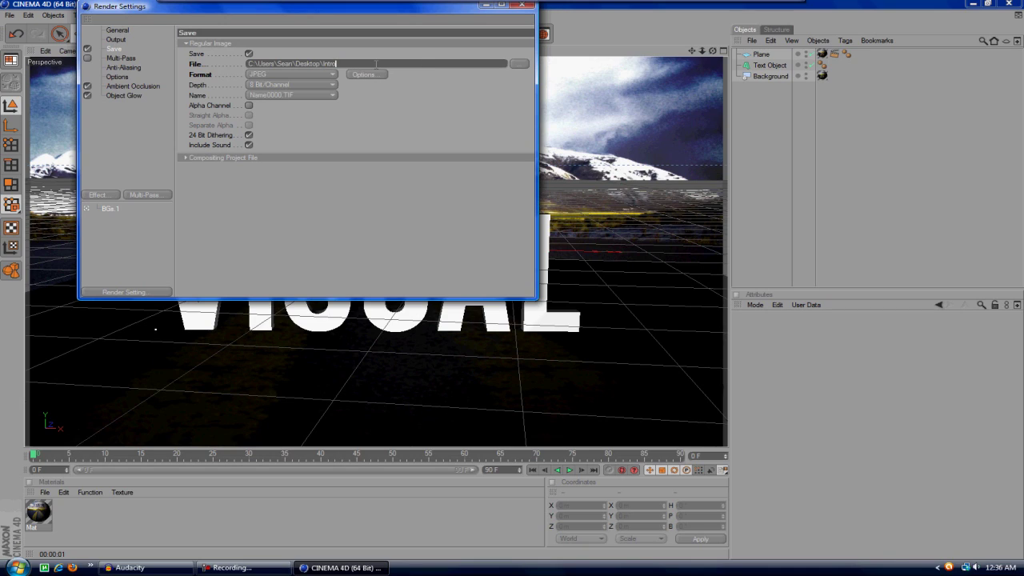
- Remove the Object Glow effect from the render settings
click(112, 110)
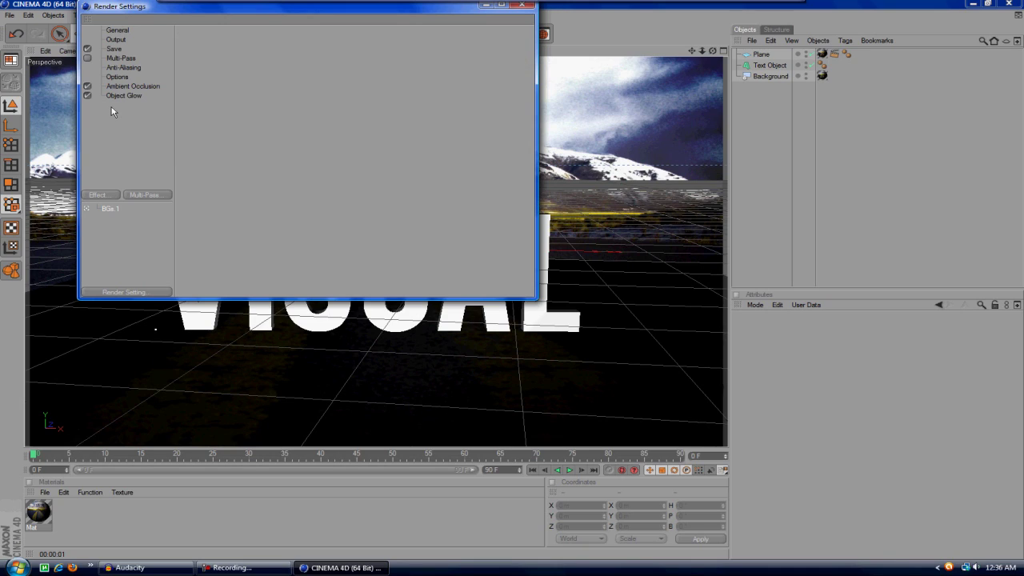
click(120, 95)
right_click(119, 98)
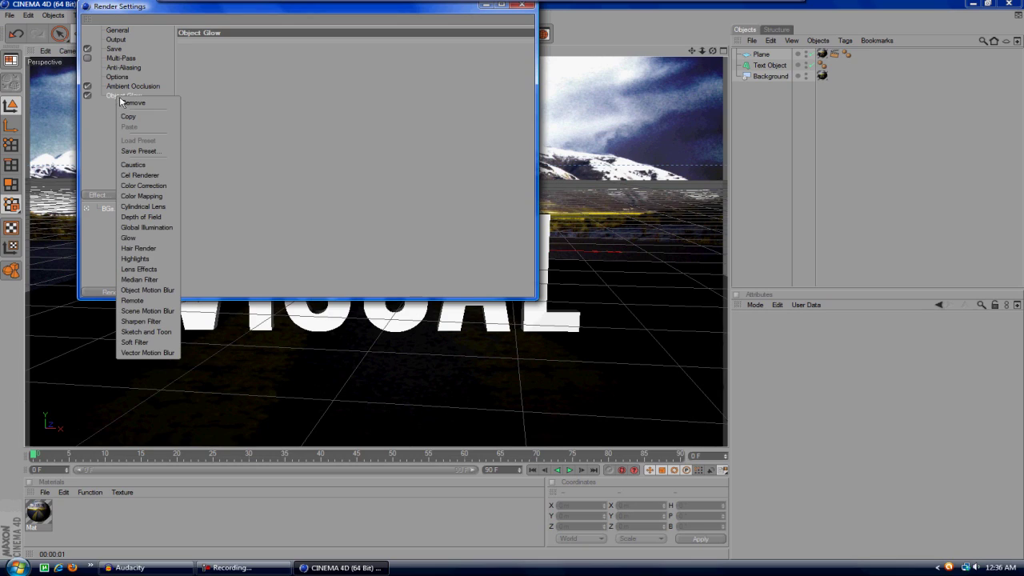
click(132, 102)
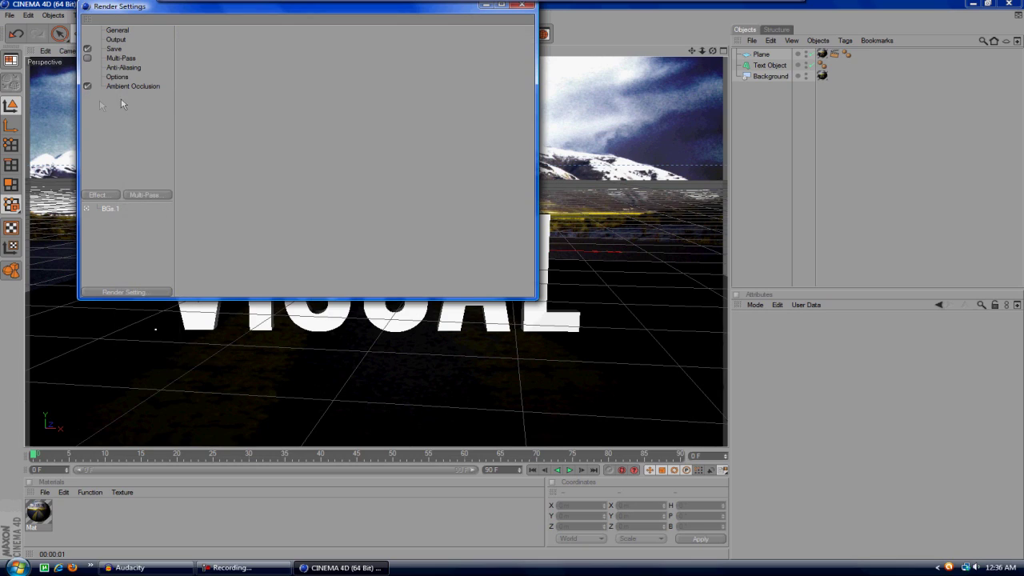
- Examine the available render effects and the Ambient Occlusion settings, especially maximum ray length and contrast
click(110, 196)
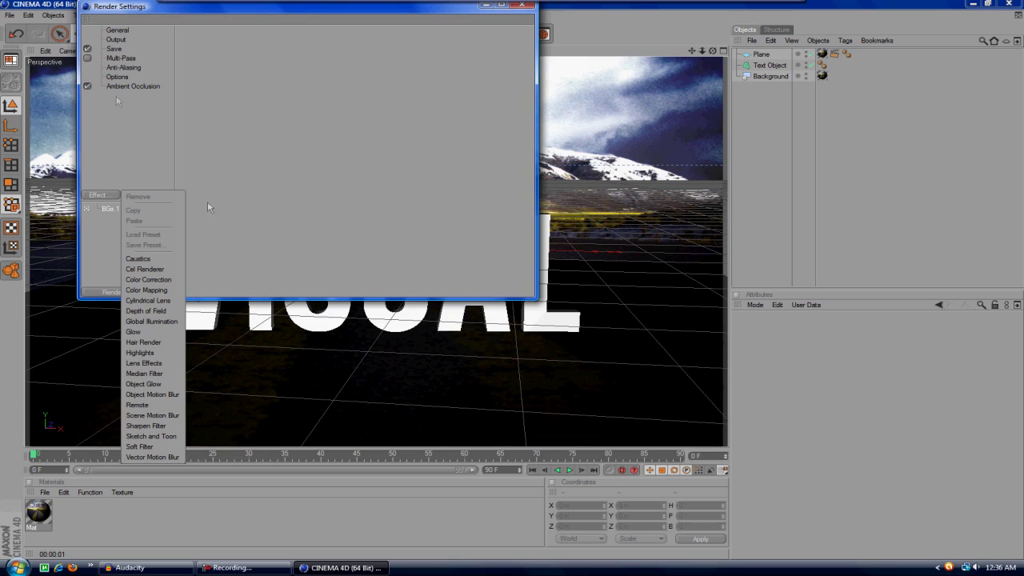
click(194, 181)
click(144, 86)
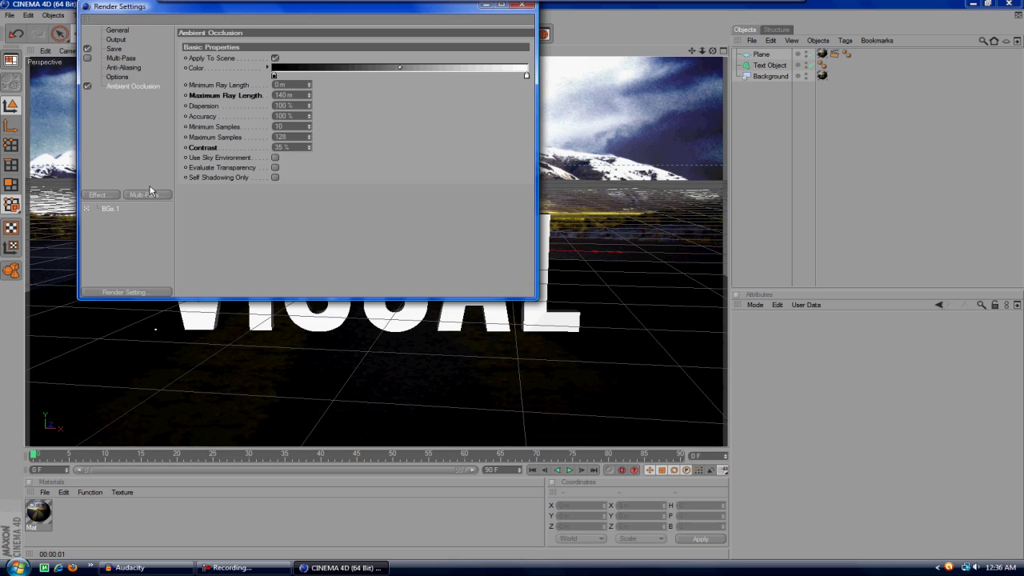
click(98, 195)
click(152, 177)
click(288, 94)
click(288, 147)
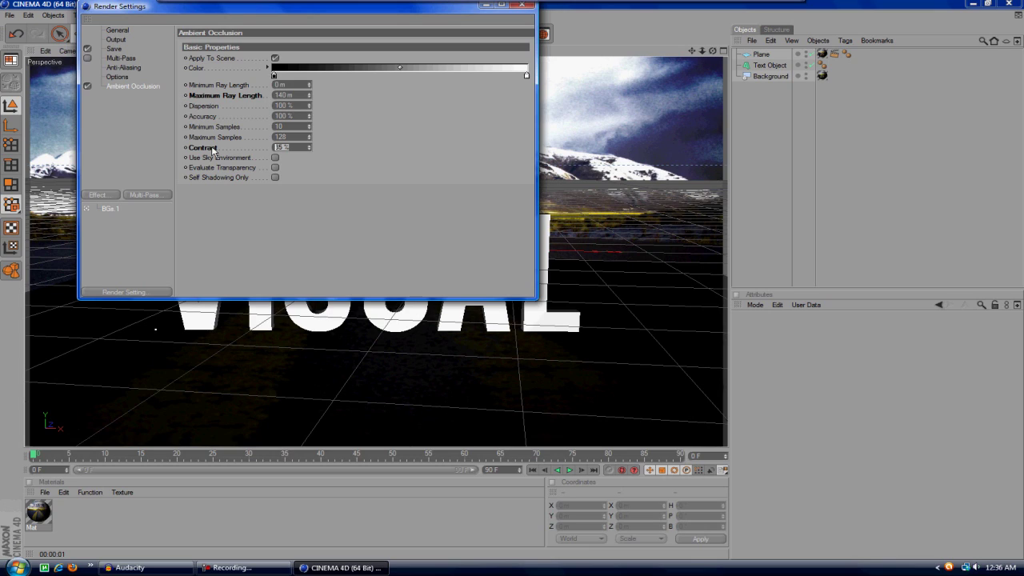
click(291, 177)
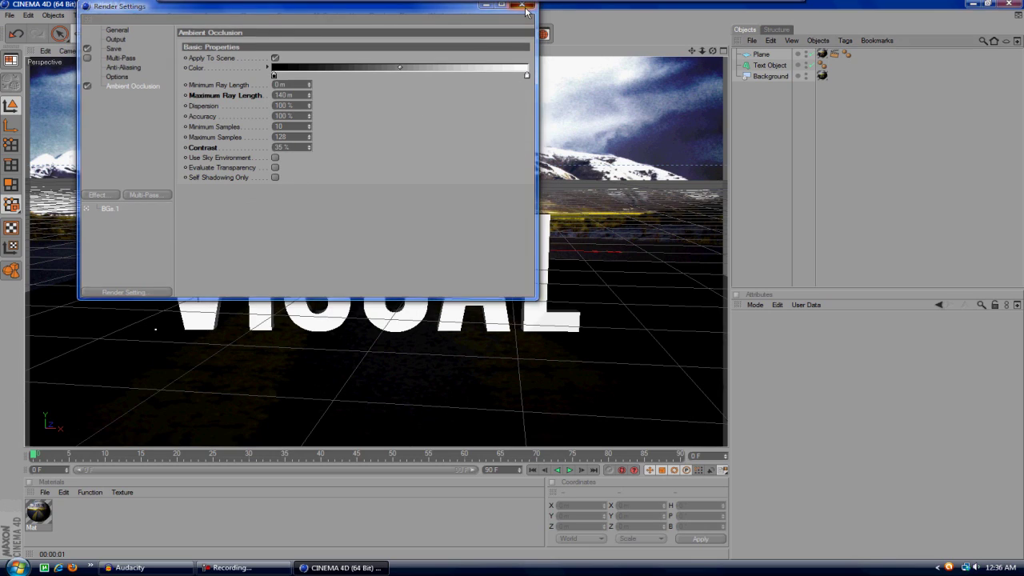
- Close the render settings and render the active perspective view to preview the VISUAL text on the road
click(522, 4)
click(268, 34)
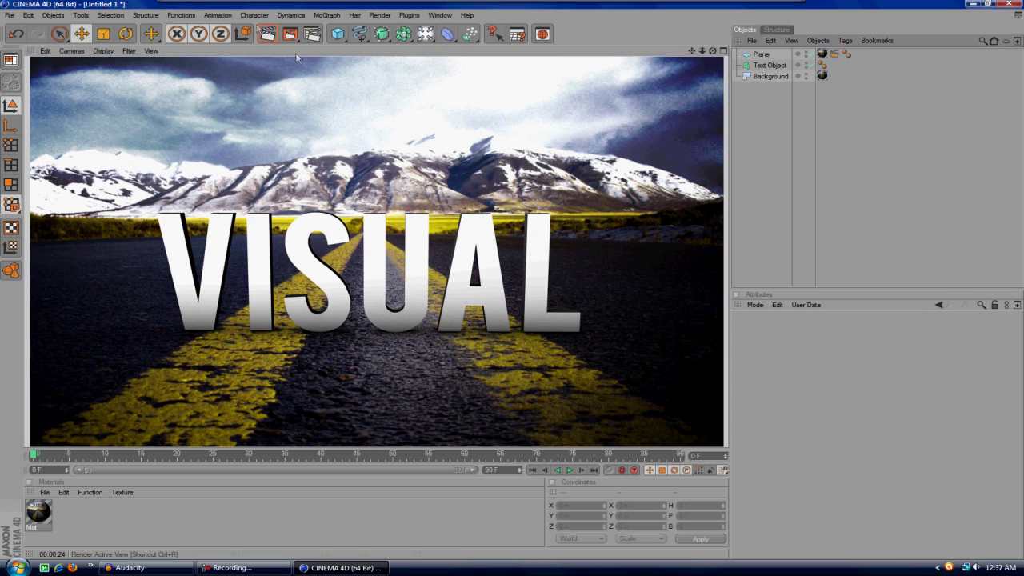
- Create a new material and set its color to yellow with RGB 255, 237, 48
double_click(80, 519)
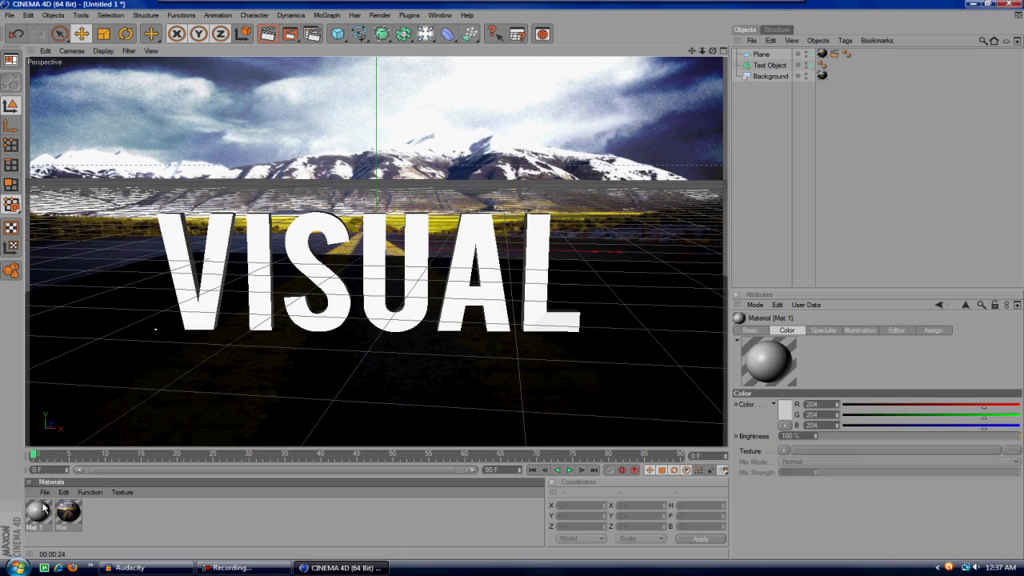
double_click(38, 512)
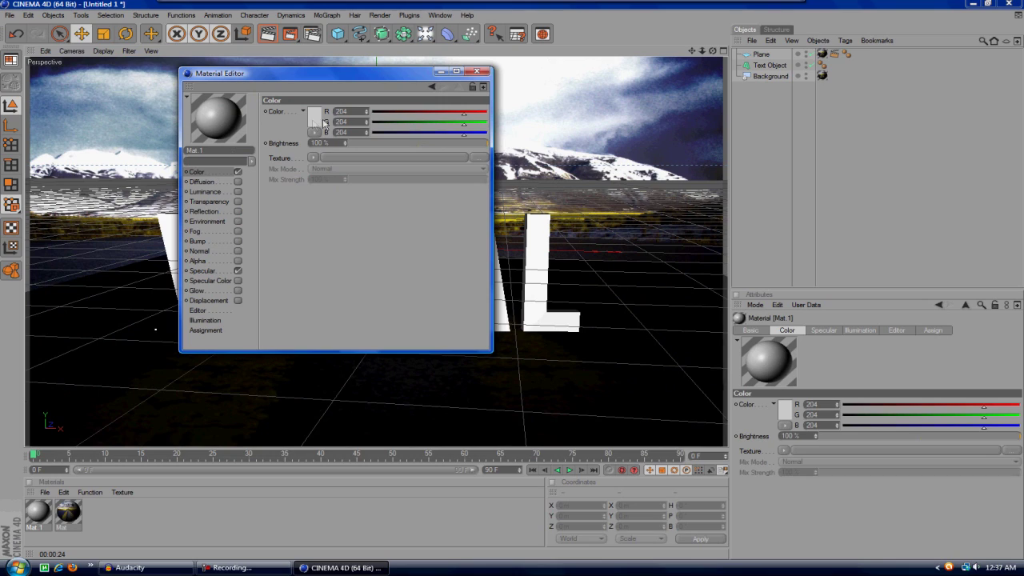
click(317, 119)
drag(321, 84, 310, 86)
click(296, 164)
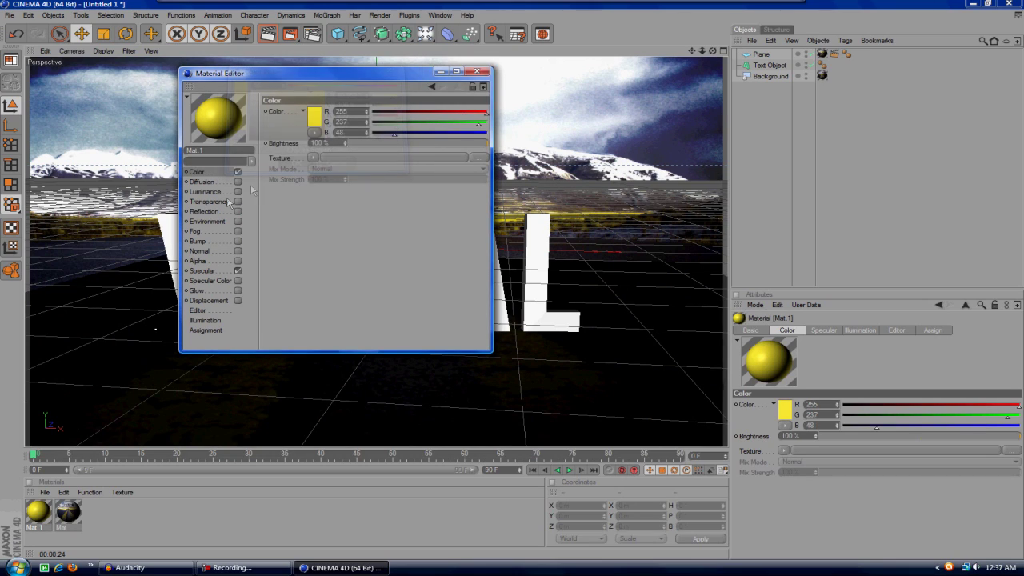
- Enable reflection on the yellow material with its brightness lowered to 0%, and apply the material to the VISUAL text
click(212, 212)
click(238, 211)
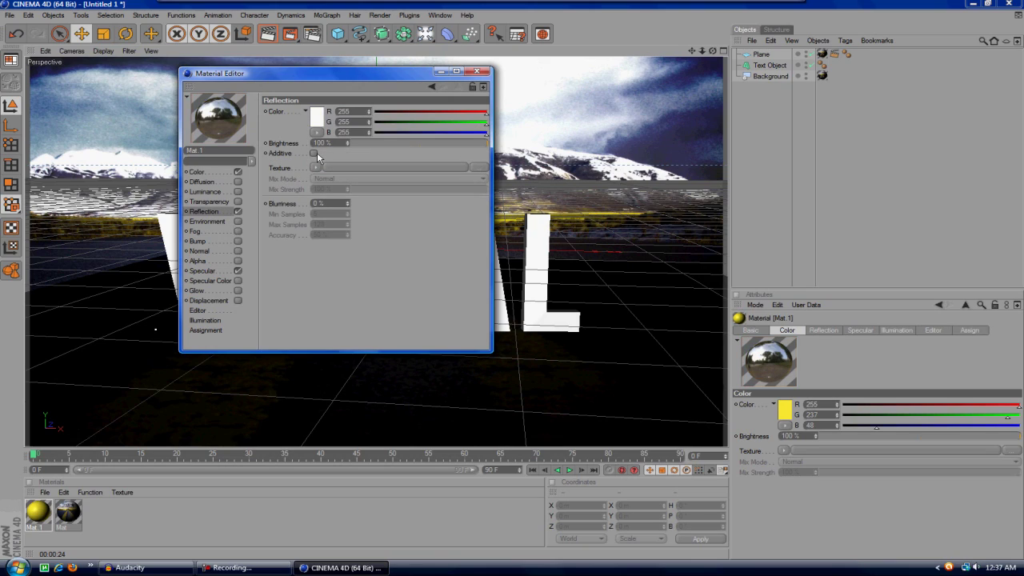
drag(347, 143, 347, 192)
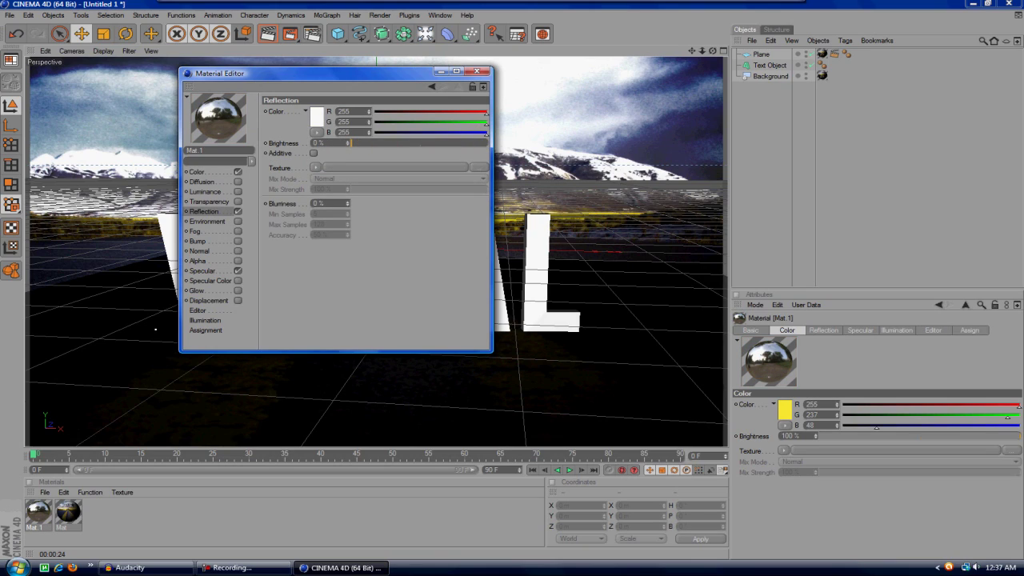
click(477, 72)
drag(42, 518, 208, 288)
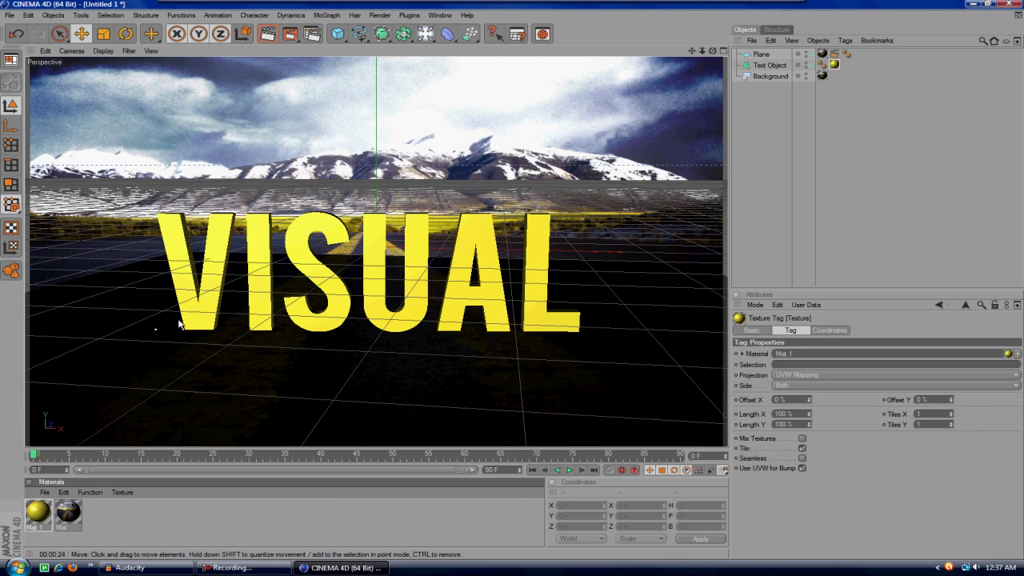